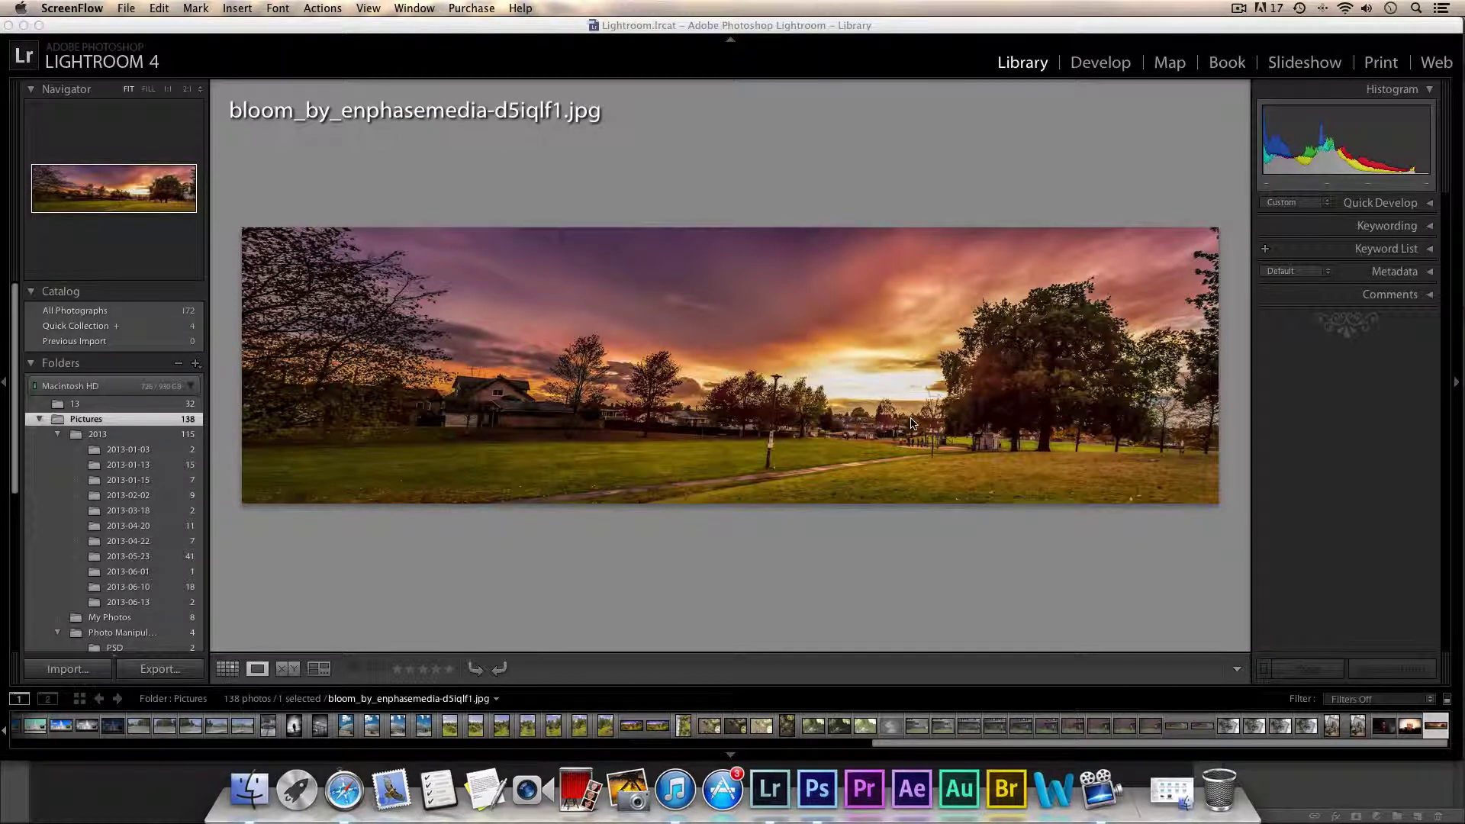
# Open the Lightroom import window and uncheck all photos on the camera card
pyautogui.click(65, 669)
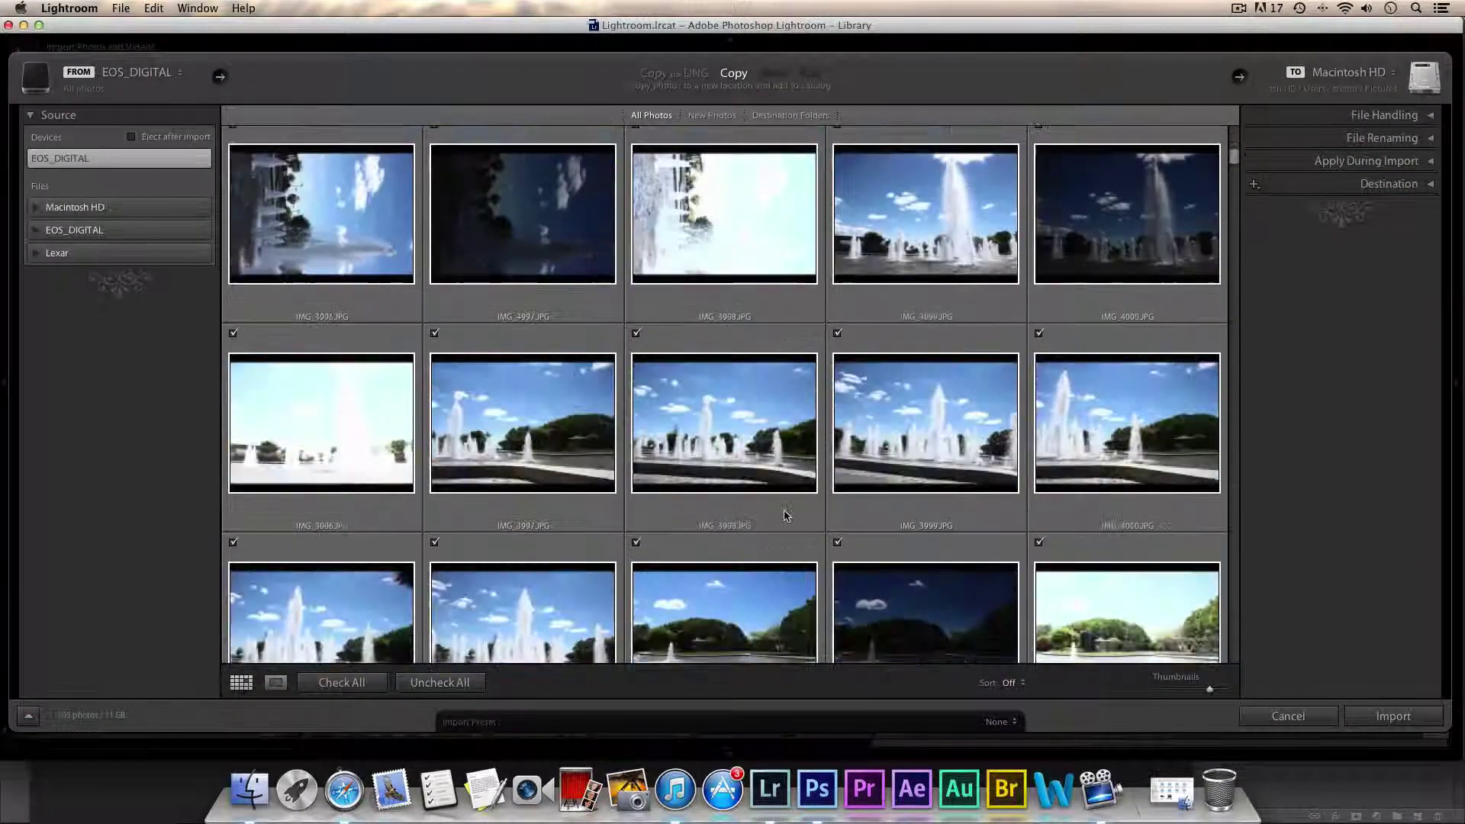
pyautogui.scroll(-10, 786, 516)
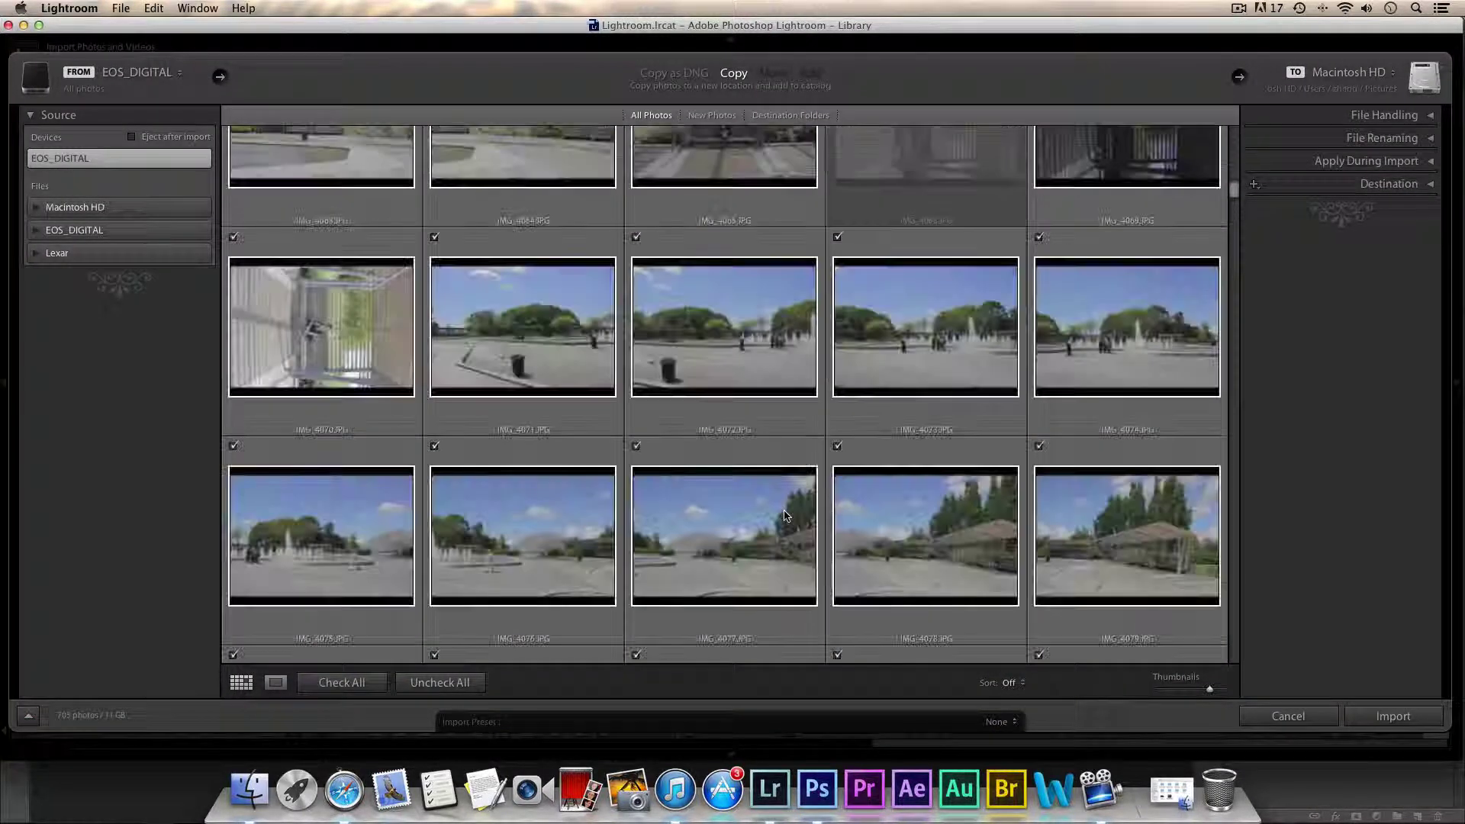
pyautogui.click(440, 682)
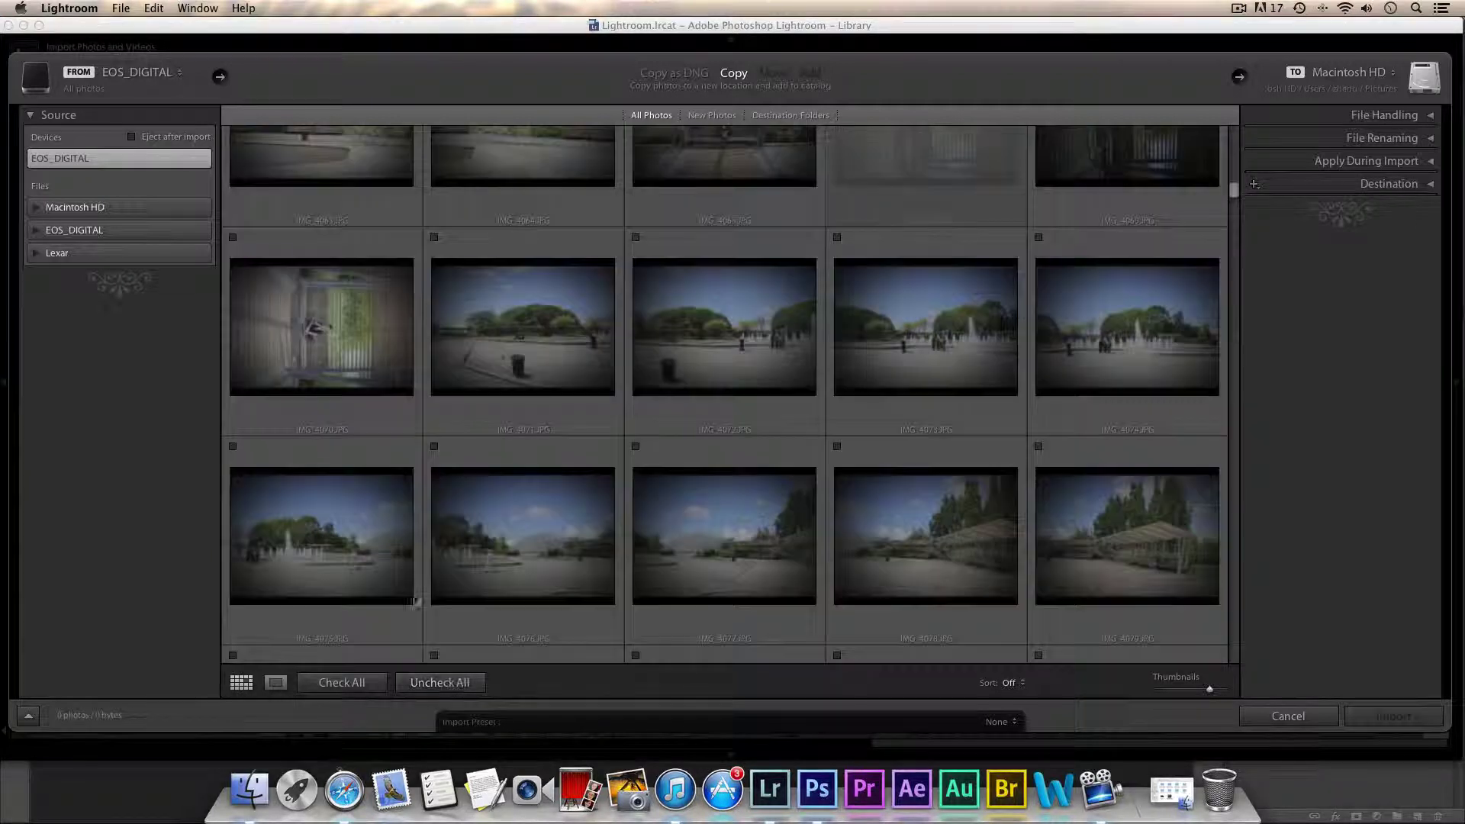
# Tick IMG_4071 through IMG_4079 and import those nine photos into the catalog
pyautogui.click(435, 237)
pyautogui.click(636, 237)
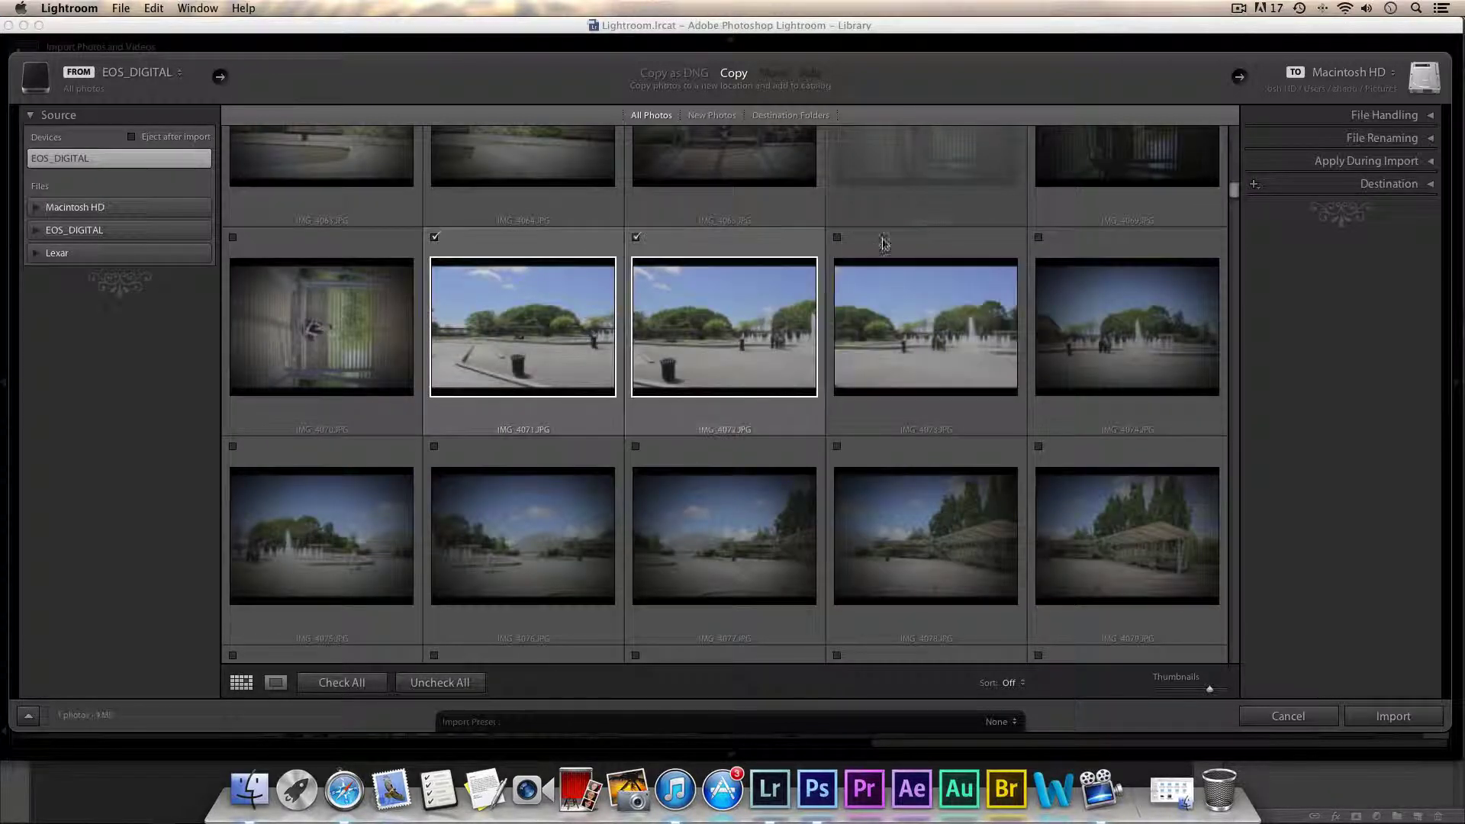
pyautogui.click(837, 237)
pyautogui.click(1039, 237)
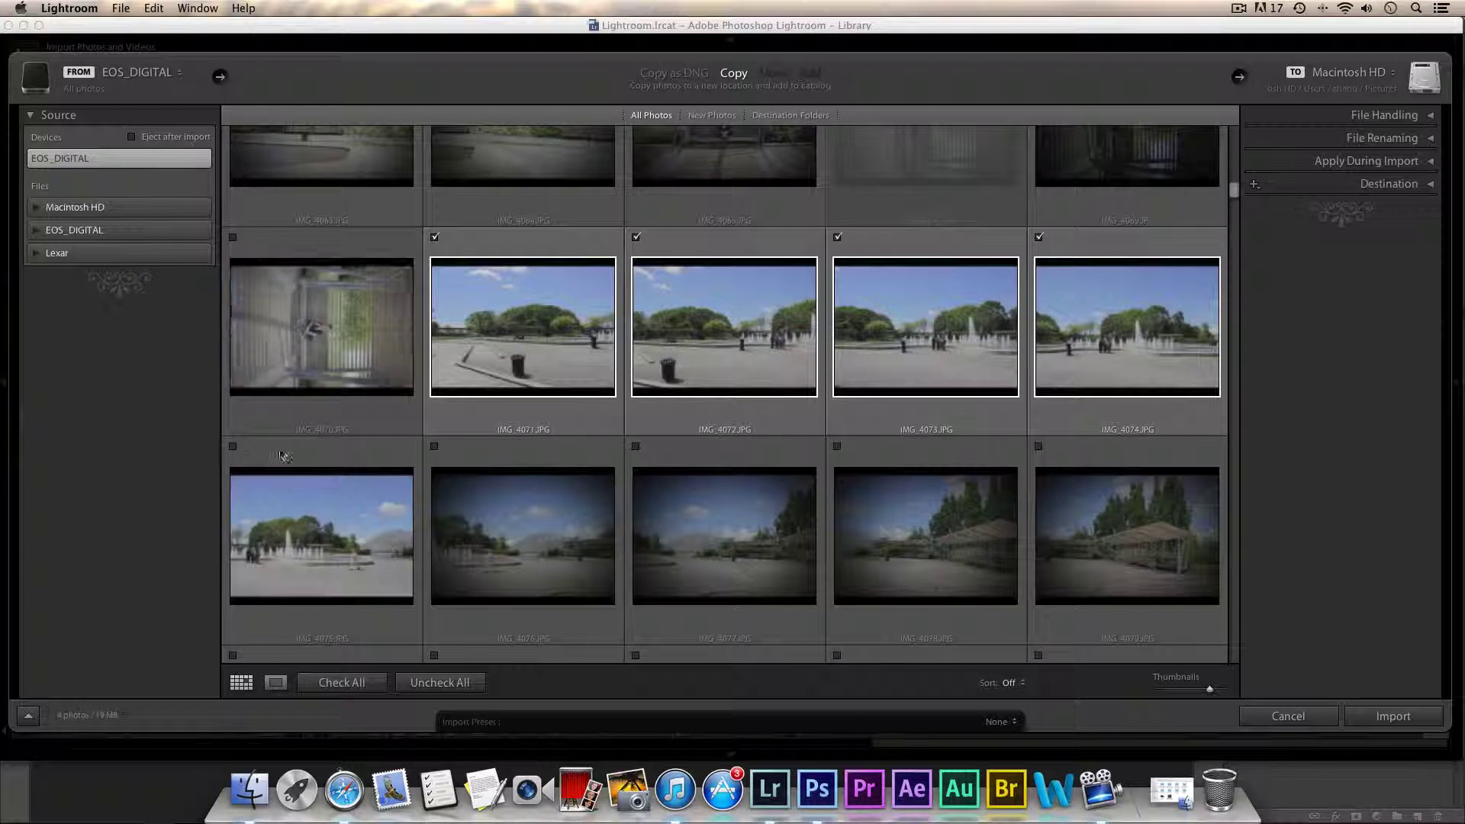
pyautogui.click(232, 446)
pyautogui.click(434, 445)
pyautogui.click(636, 446)
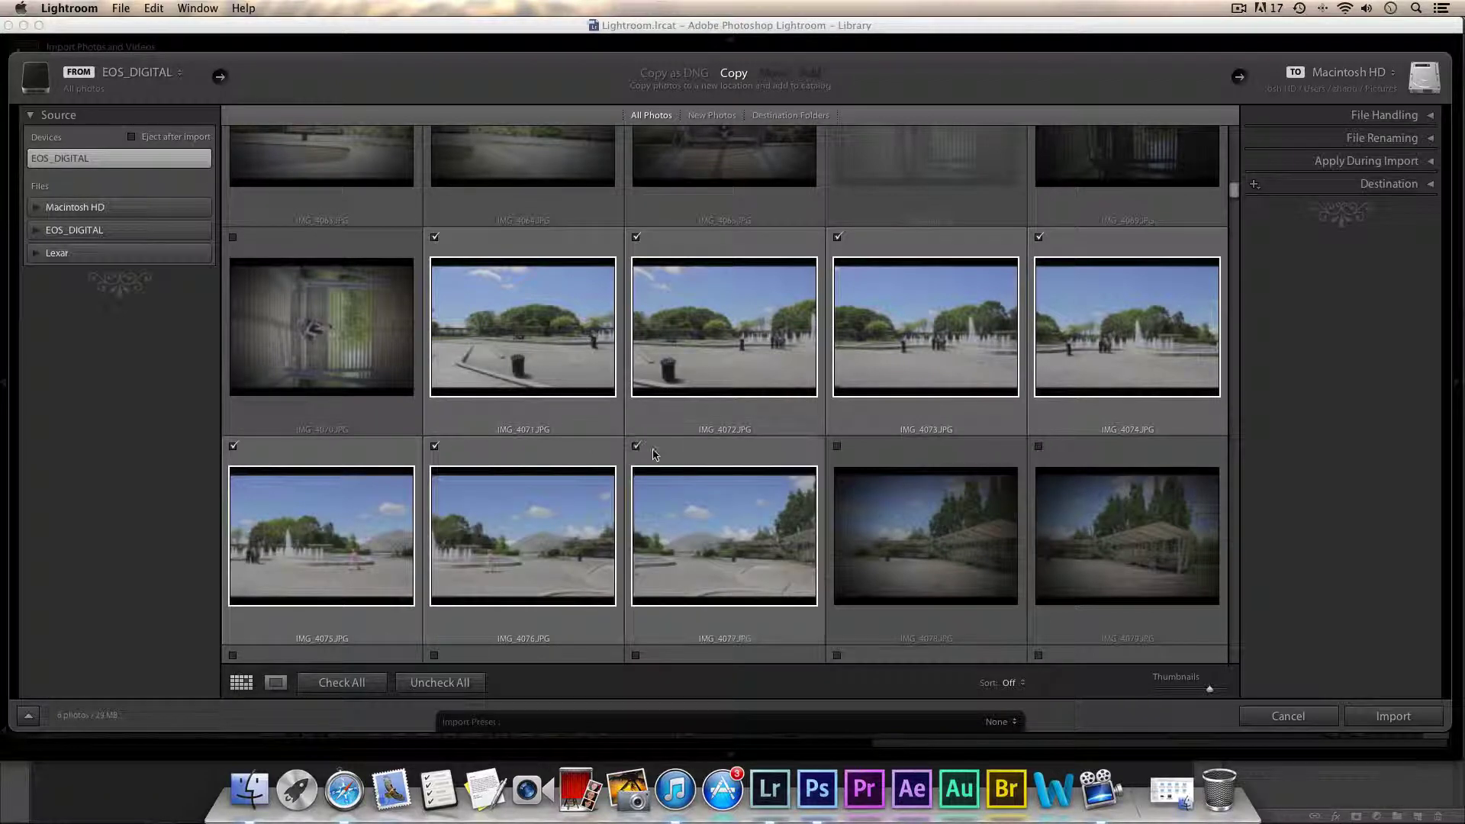
pyautogui.click(837, 445)
pyautogui.click(1038, 446)
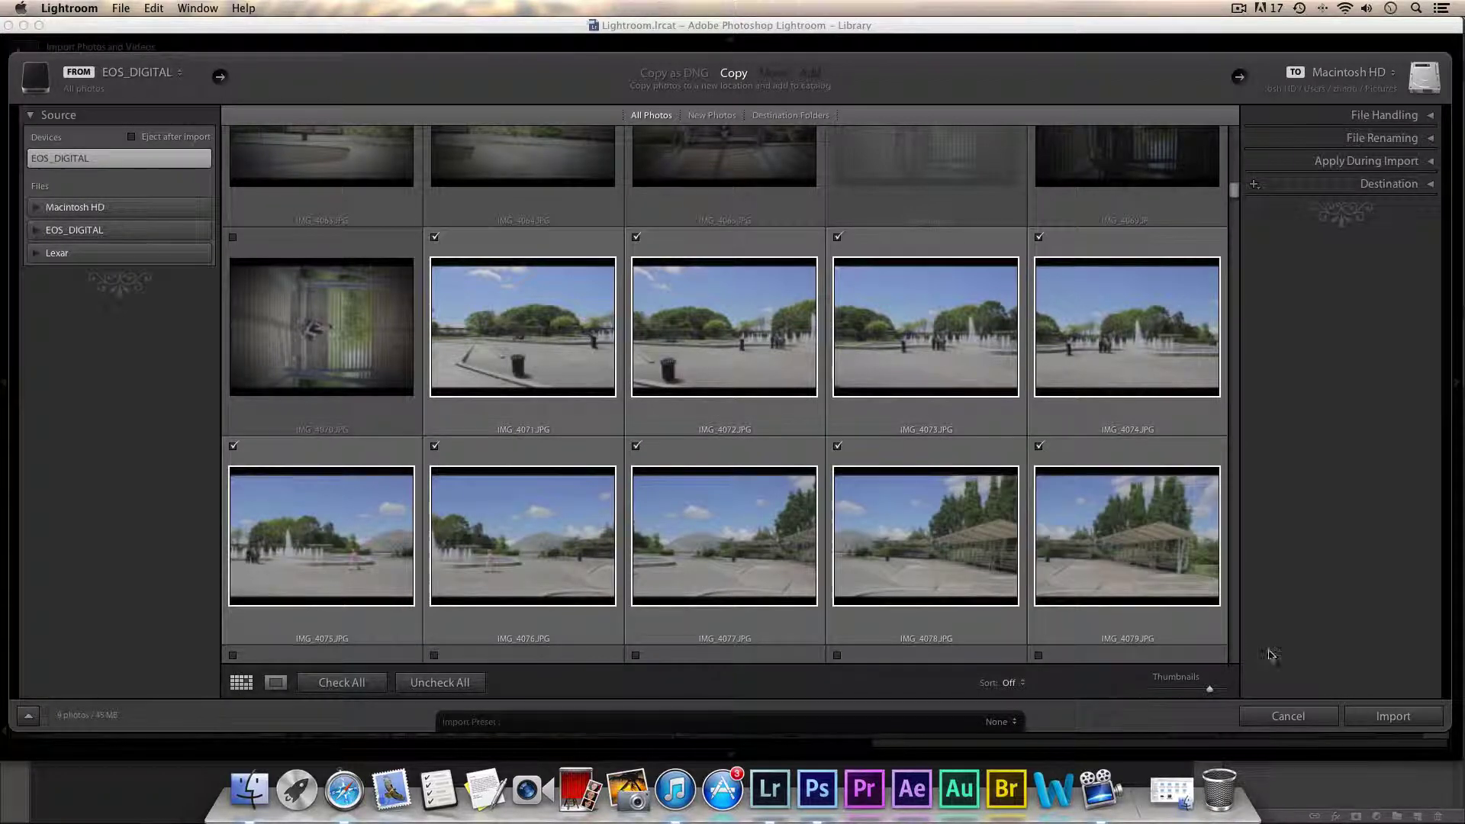
pyautogui.click(1392, 716)
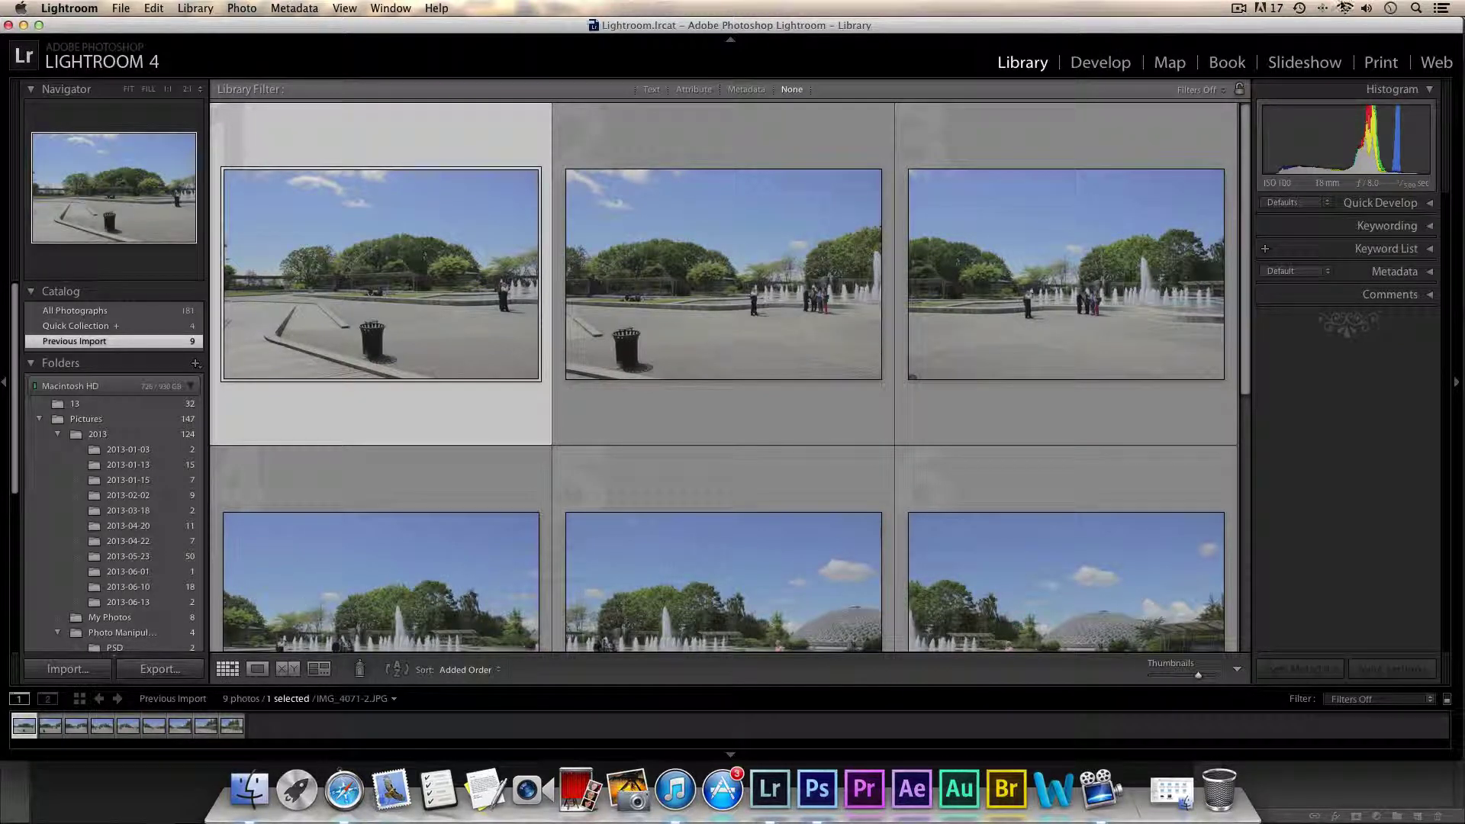
# In Develop, set IMG_4071-2 to Exposure +0.30, Contrast +29, Highlights -100, Shadows +100, Whites +51, Blacks -77
pyautogui.click(1106, 68)
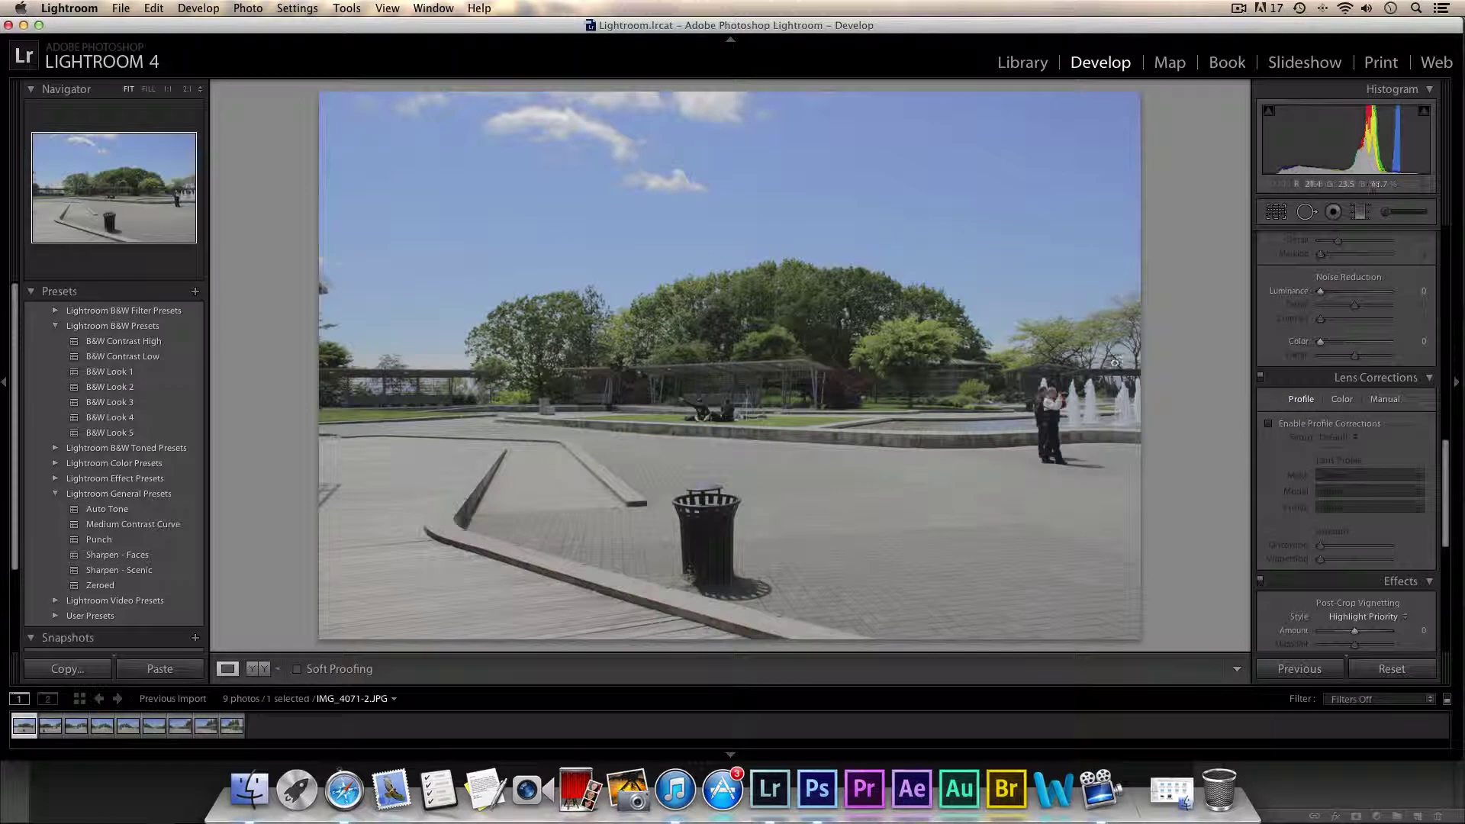
pyautogui.scroll(10, 1366, 305)
pyautogui.moveTo(1354, 319); pyautogui.dragTo(1258, 398)
pyautogui.doubleClick(1357, 325)
pyautogui.moveTo(1354, 409); pyautogui.dragTo(1328, 437)
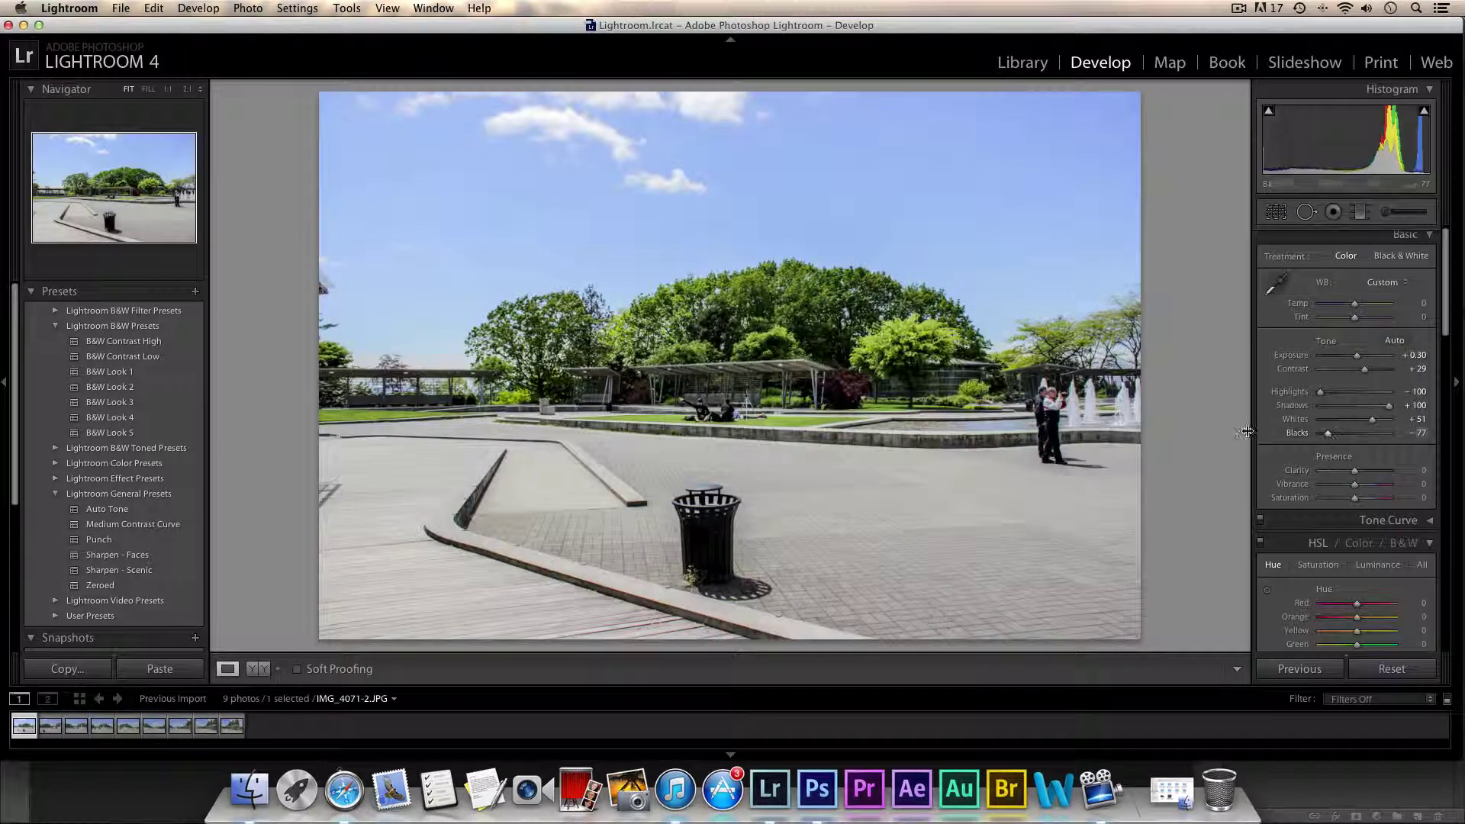
pyautogui.scroll(-5, 1348, 460)
pyautogui.scroll(-7, 1348, 460)
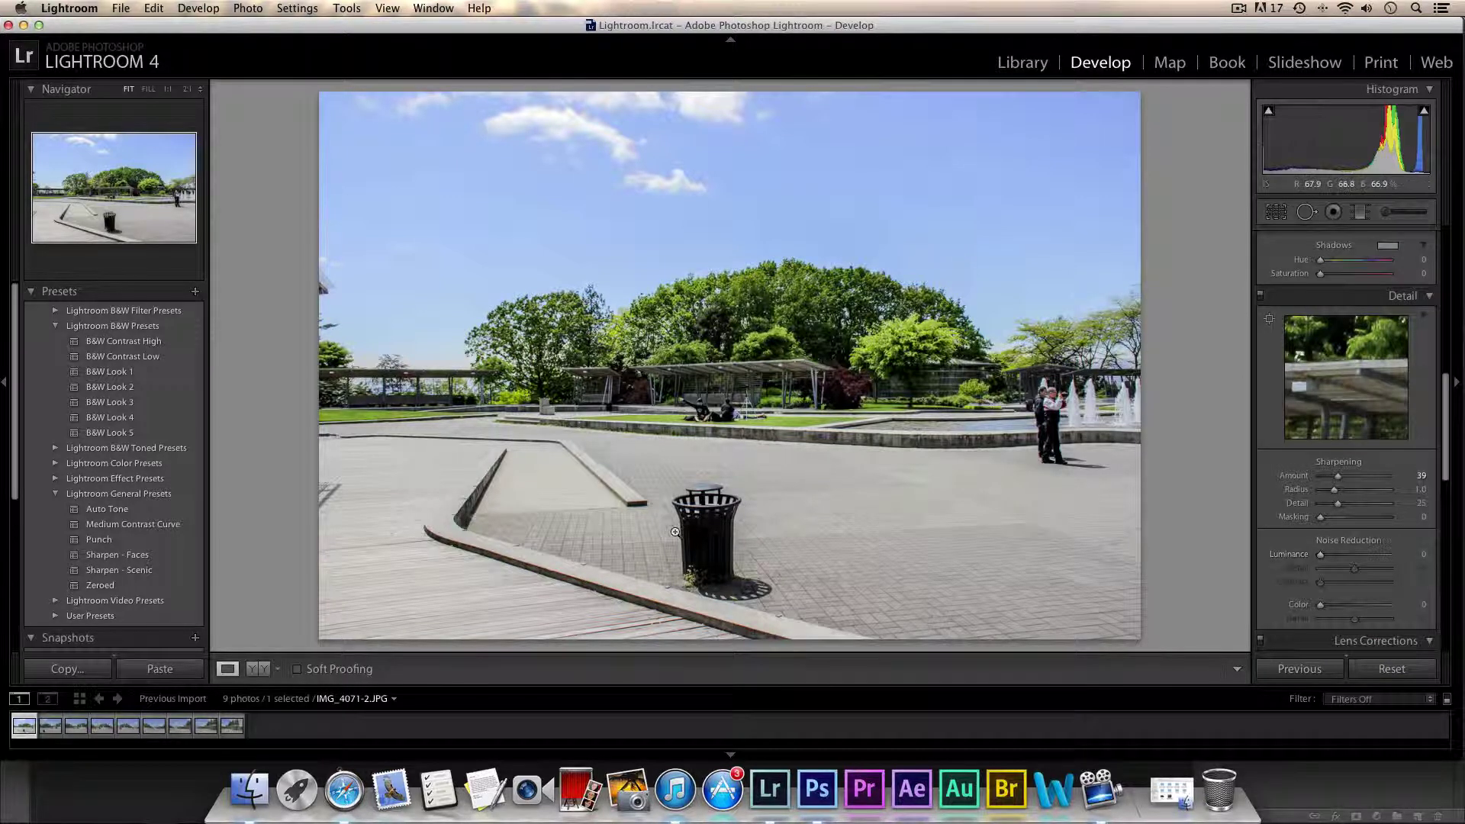
# Enable lens profile corrections with Canon as the lens make
pyautogui.scroll(-5, 1364, 525)
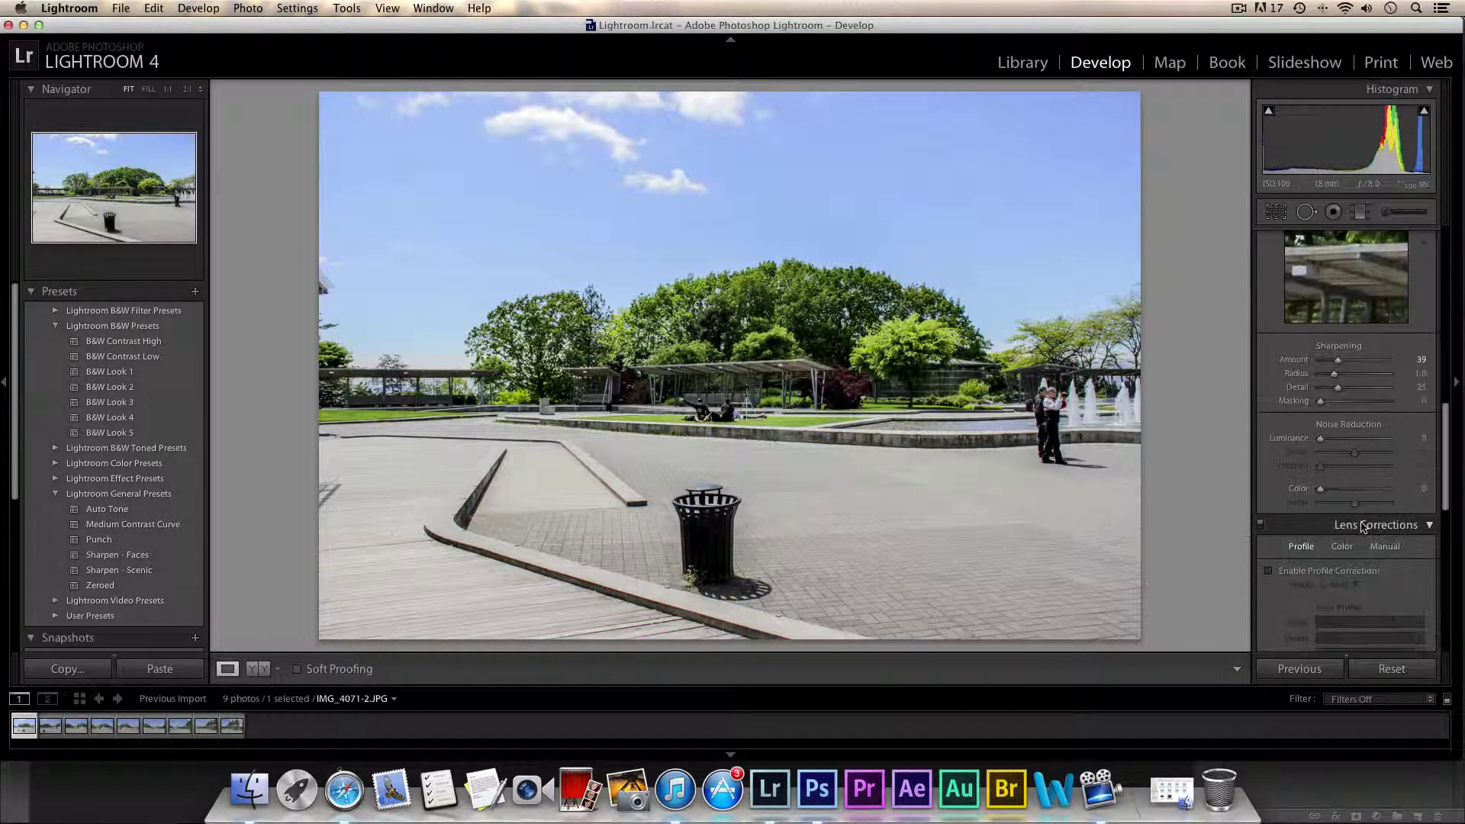
pyautogui.click(1312, 458)
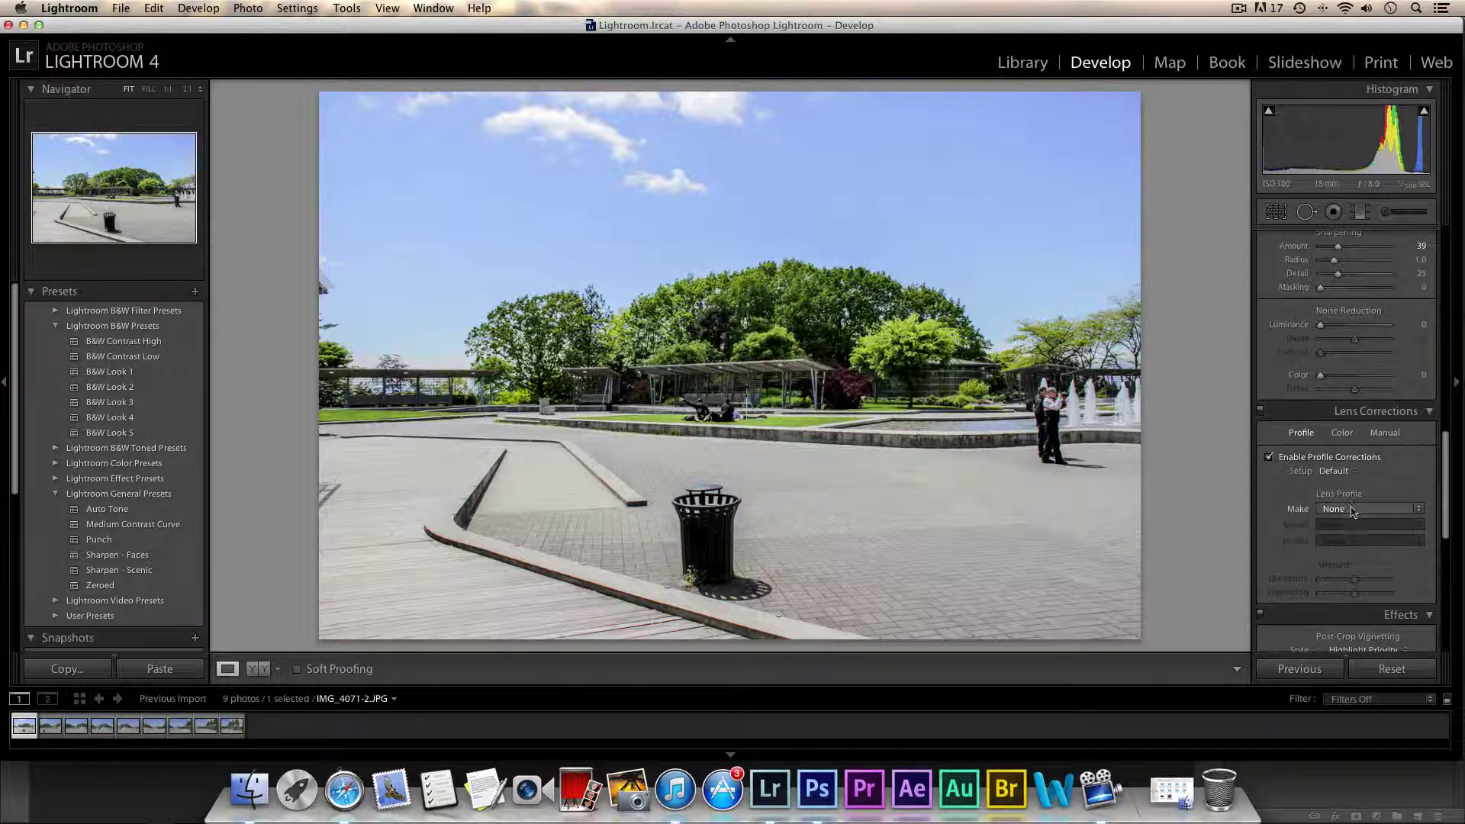
pyautogui.click(1361, 509)
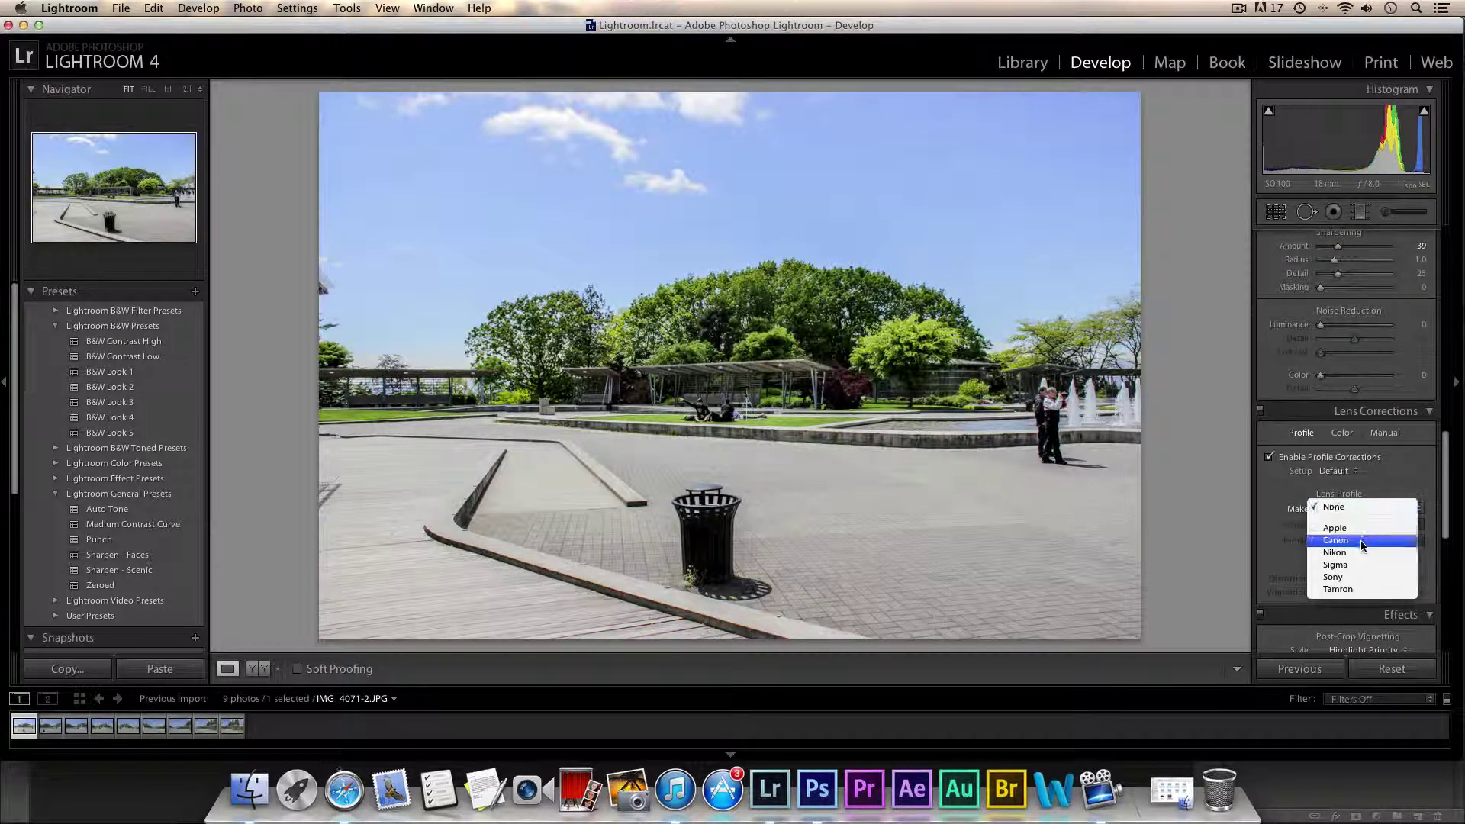
pyautogui.click(1361, 540)
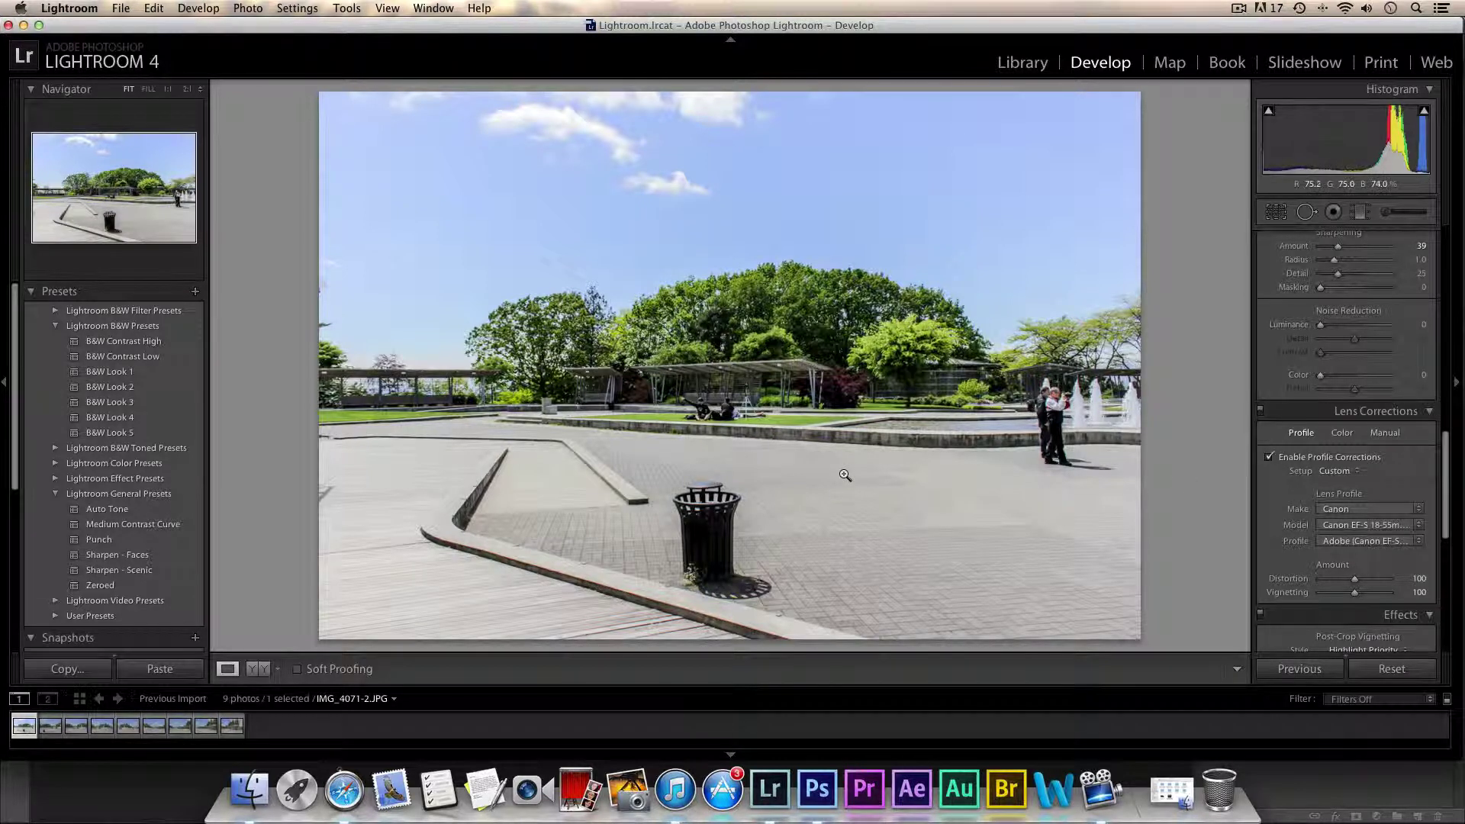
# Raise the plaza photo's Vibrance to +41 in the Basic panel
pyautogui.scroll(5, 1343, 458)
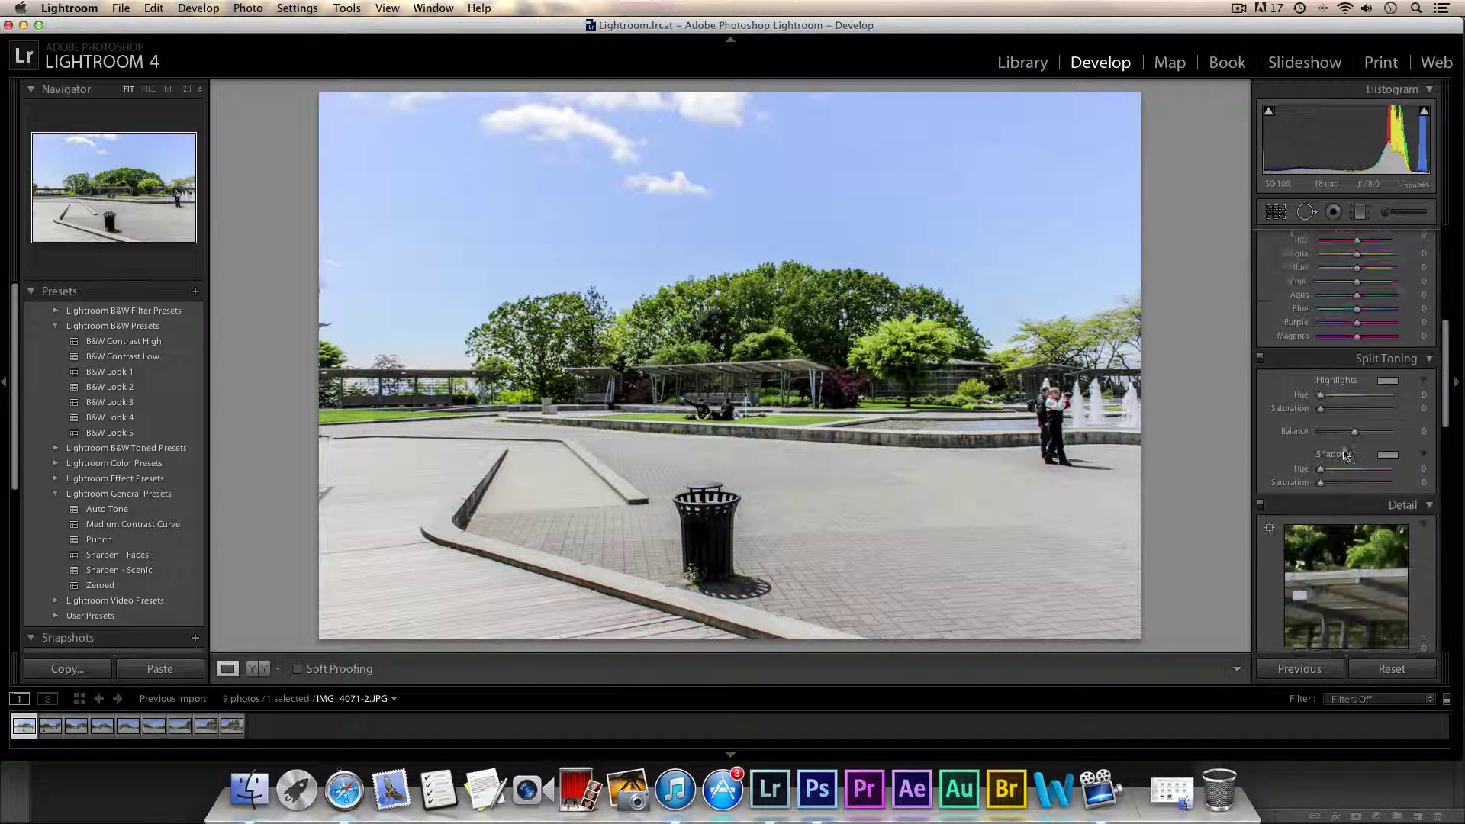
pyautogui.scroll(2, 1347, 456)
pyautogui.moveTo(1355, 487); pyautogui.dragTo(1369, 493)
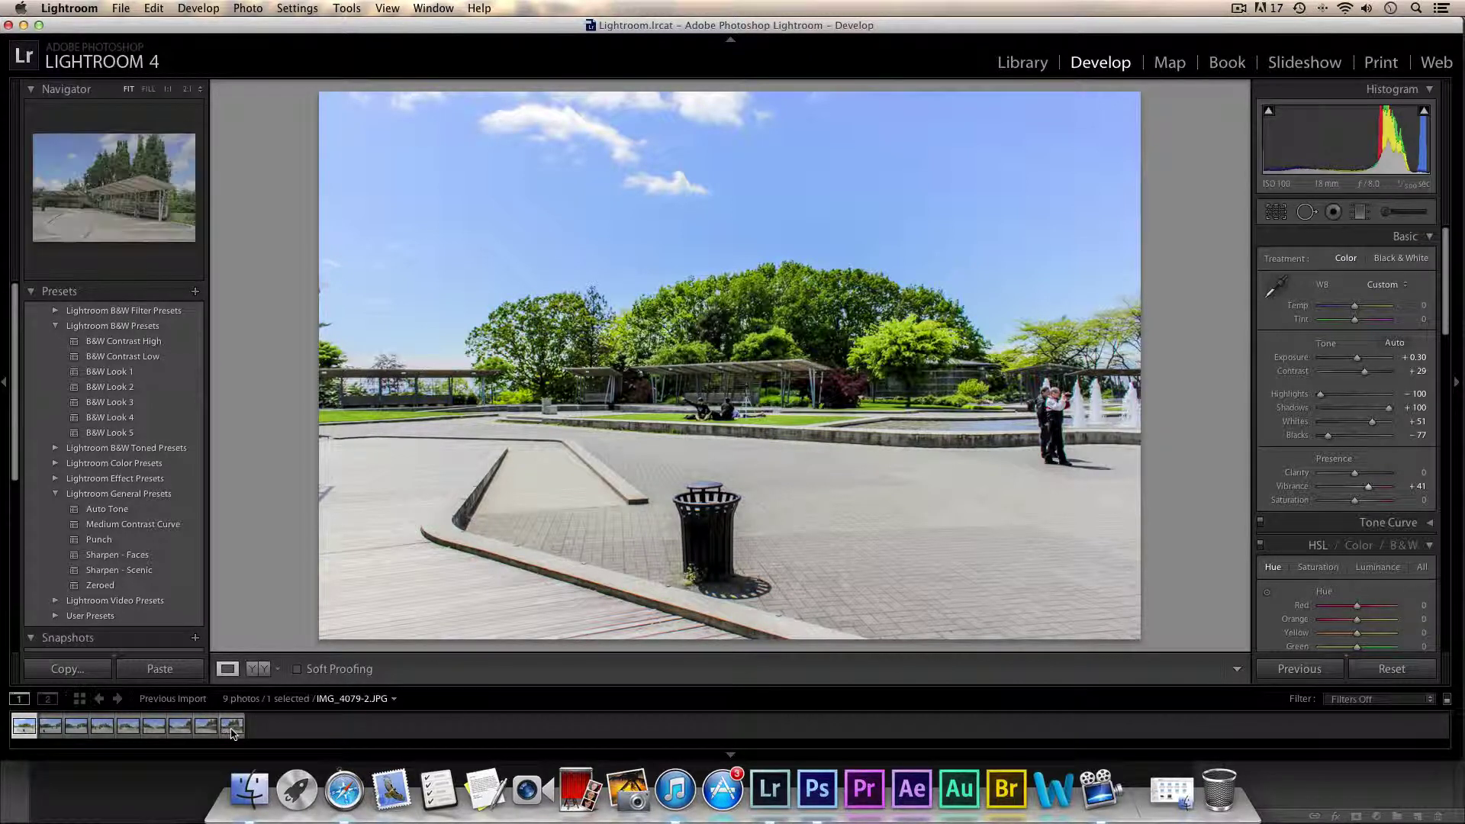
# Select all nine filmstrip photos and synchronize the plaza photo's develop settings to them
pyautogui.press('alt')
pyautogui.keyDown('shift'); pyautogui.click(235, 731); pyautogui.keyUp('shift')
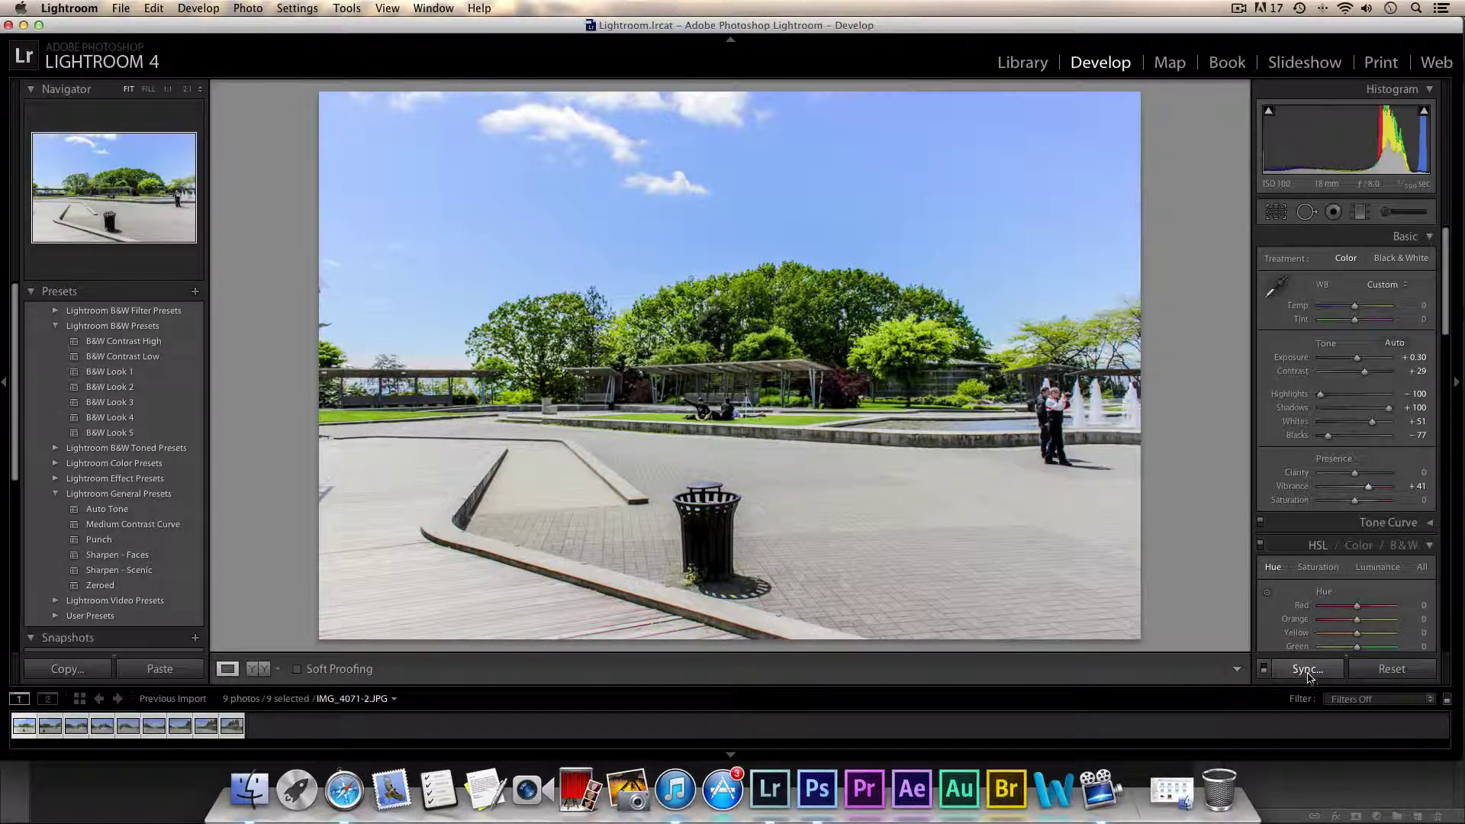
pyautogui.click(1304, 671)
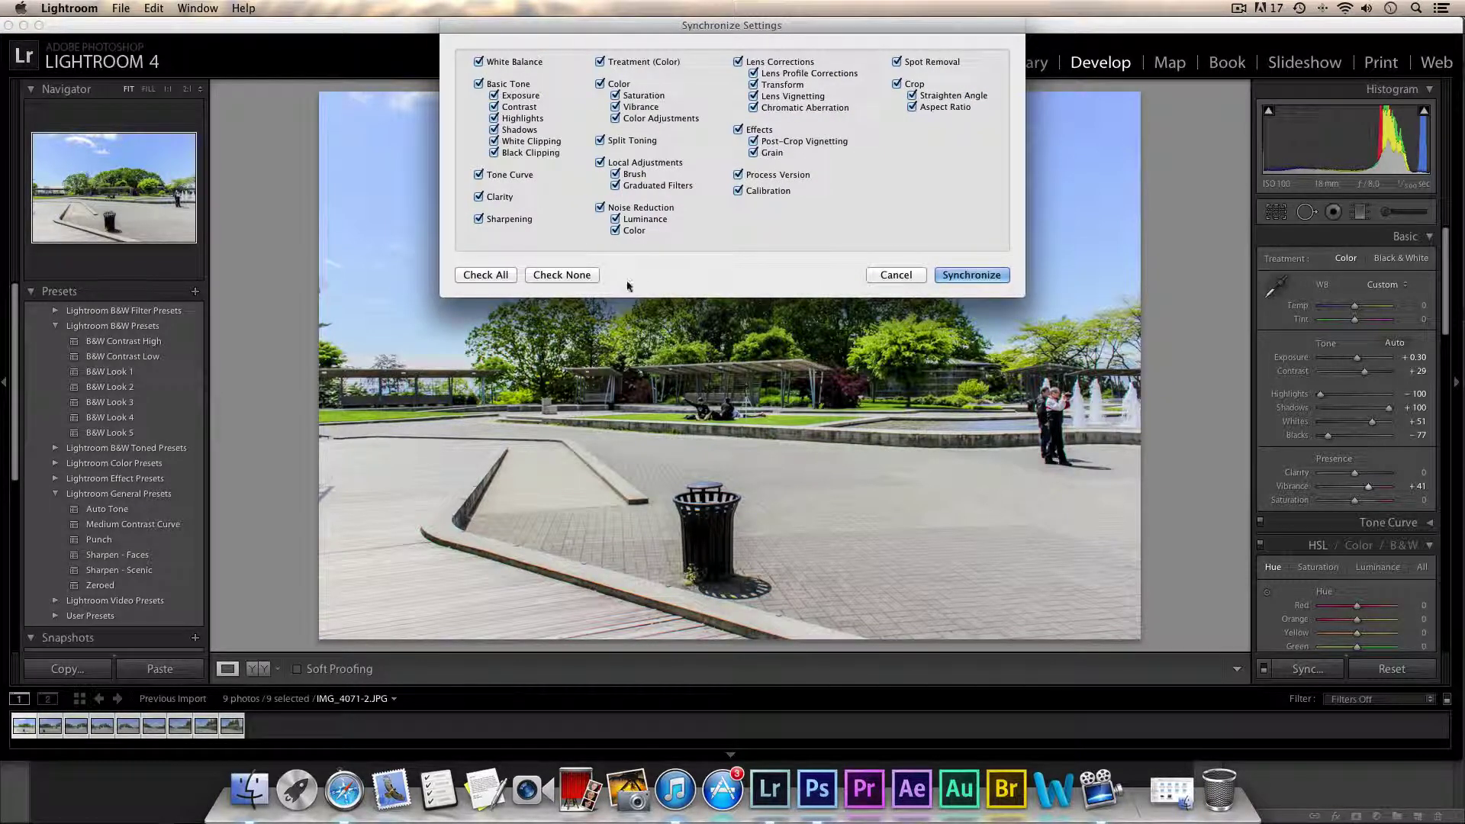
pyautogui.click(995, 276)
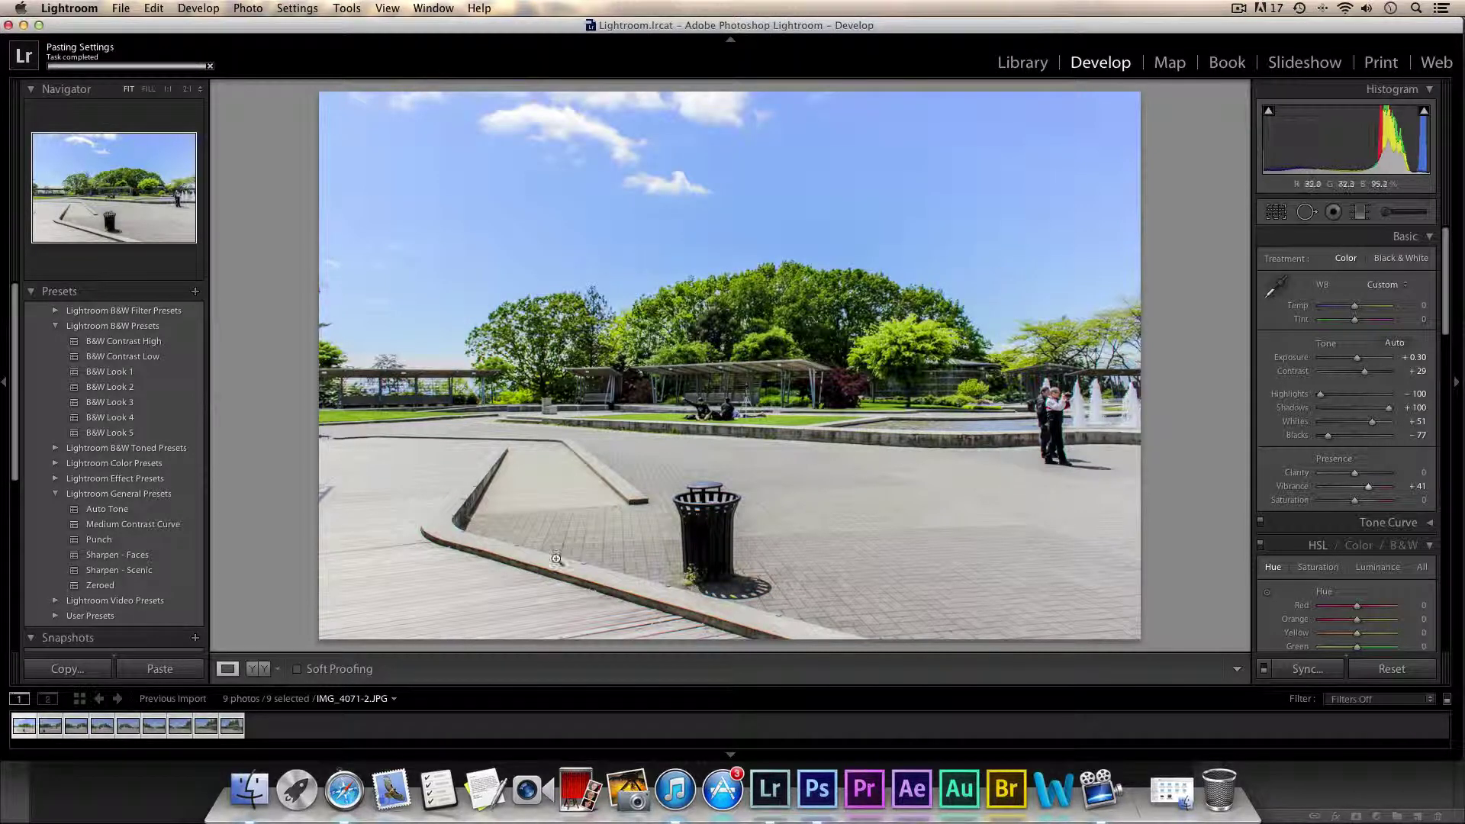
# Browse the last, dome, sixth and fifth photos to check the synced edits, returning to the first
pyautogui.click(232, 726)
pyautogui.click(182, 729)
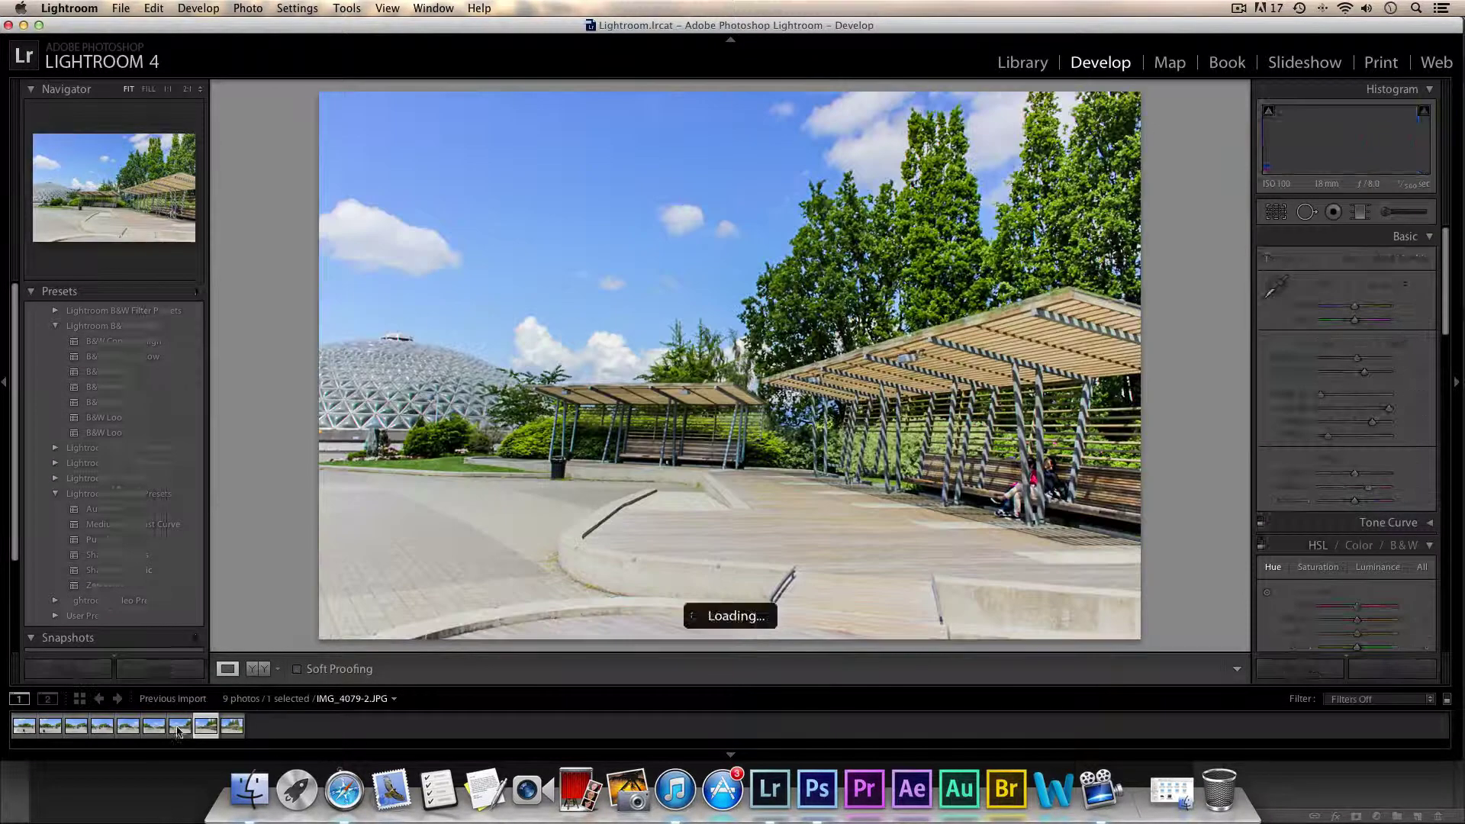
pyautogui.click(155, 729)
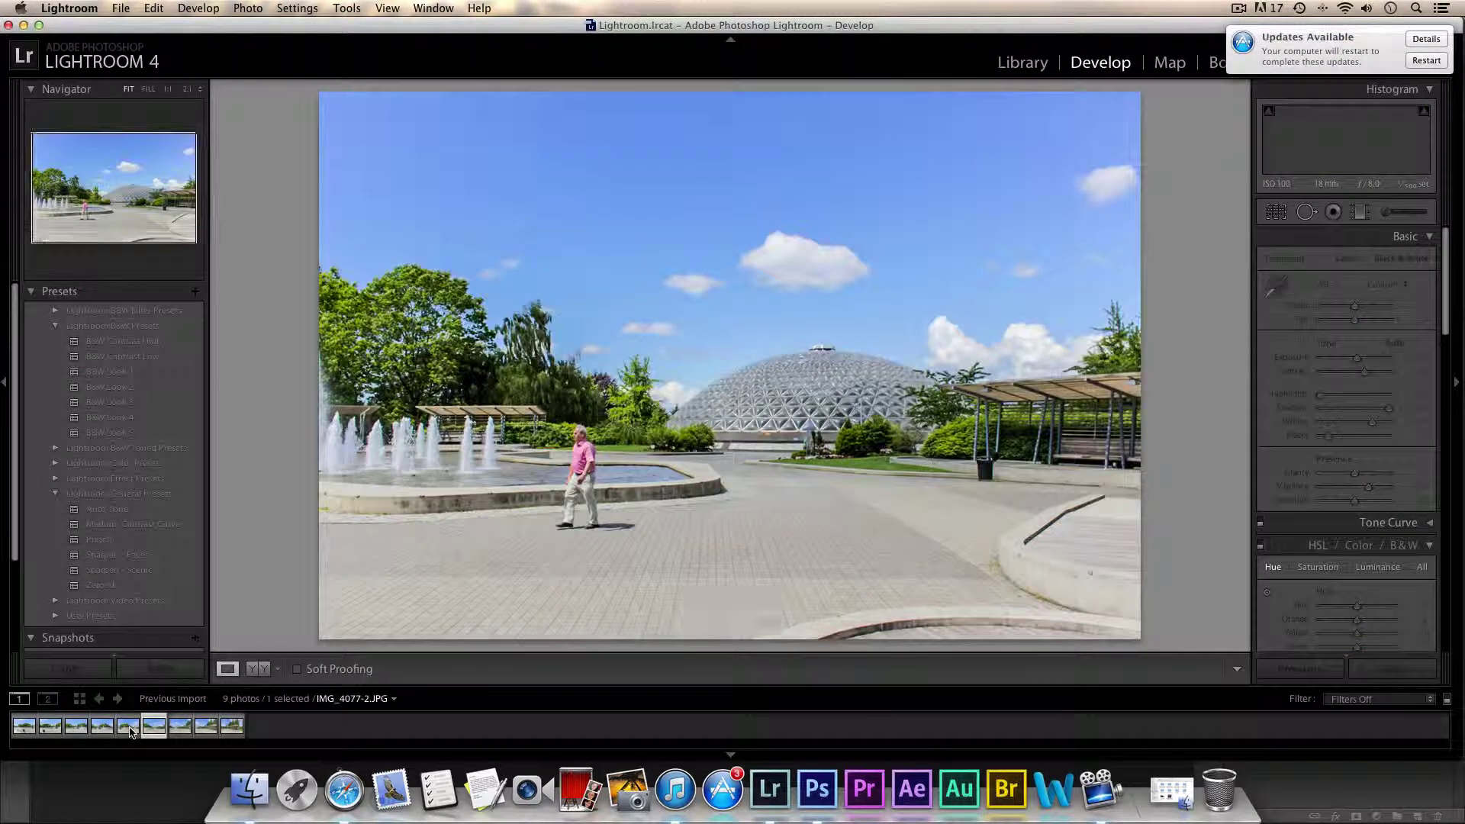
pyautogui.click(128, 729)
pyautogui.click(25, 726)
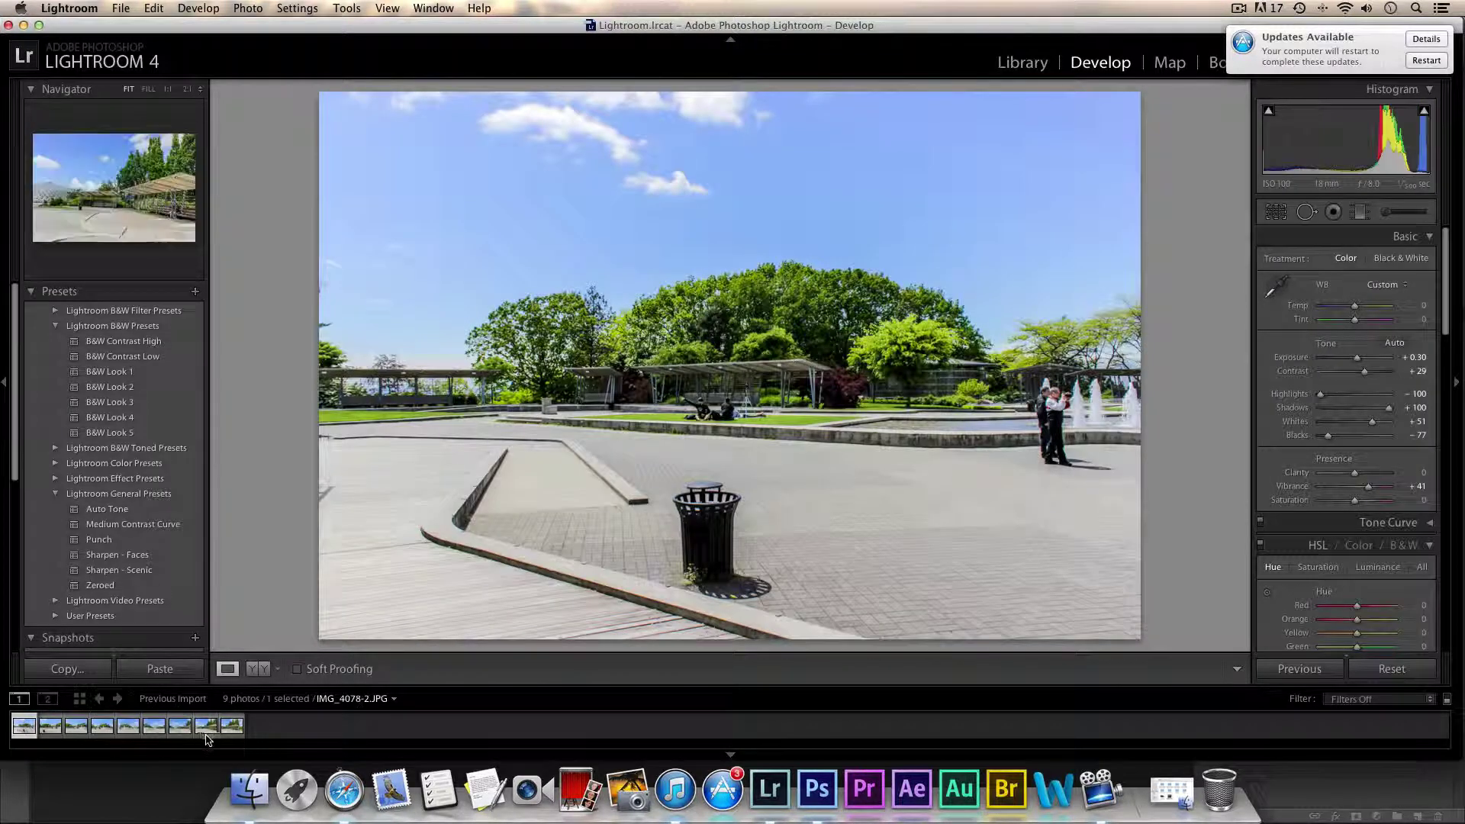
pyautogui.press('shift')
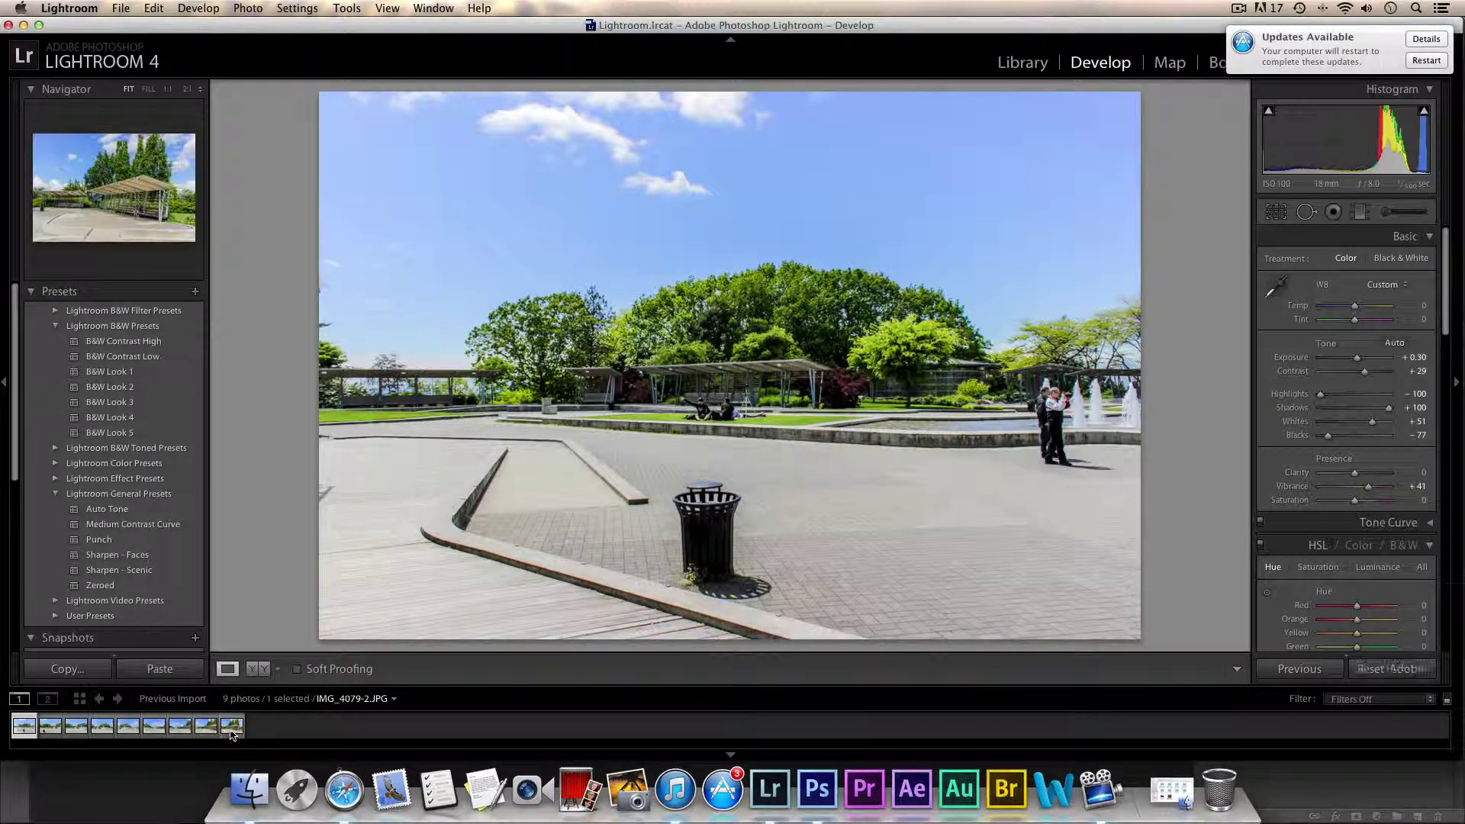
# Send the nine selected photos to Edit In > Merge to Panorama in Photoshop, choosing Open Anyway
pyautogui.keyDown('shift'); pyautogui.click(232, 727); pyautogui.keyUp('shift')
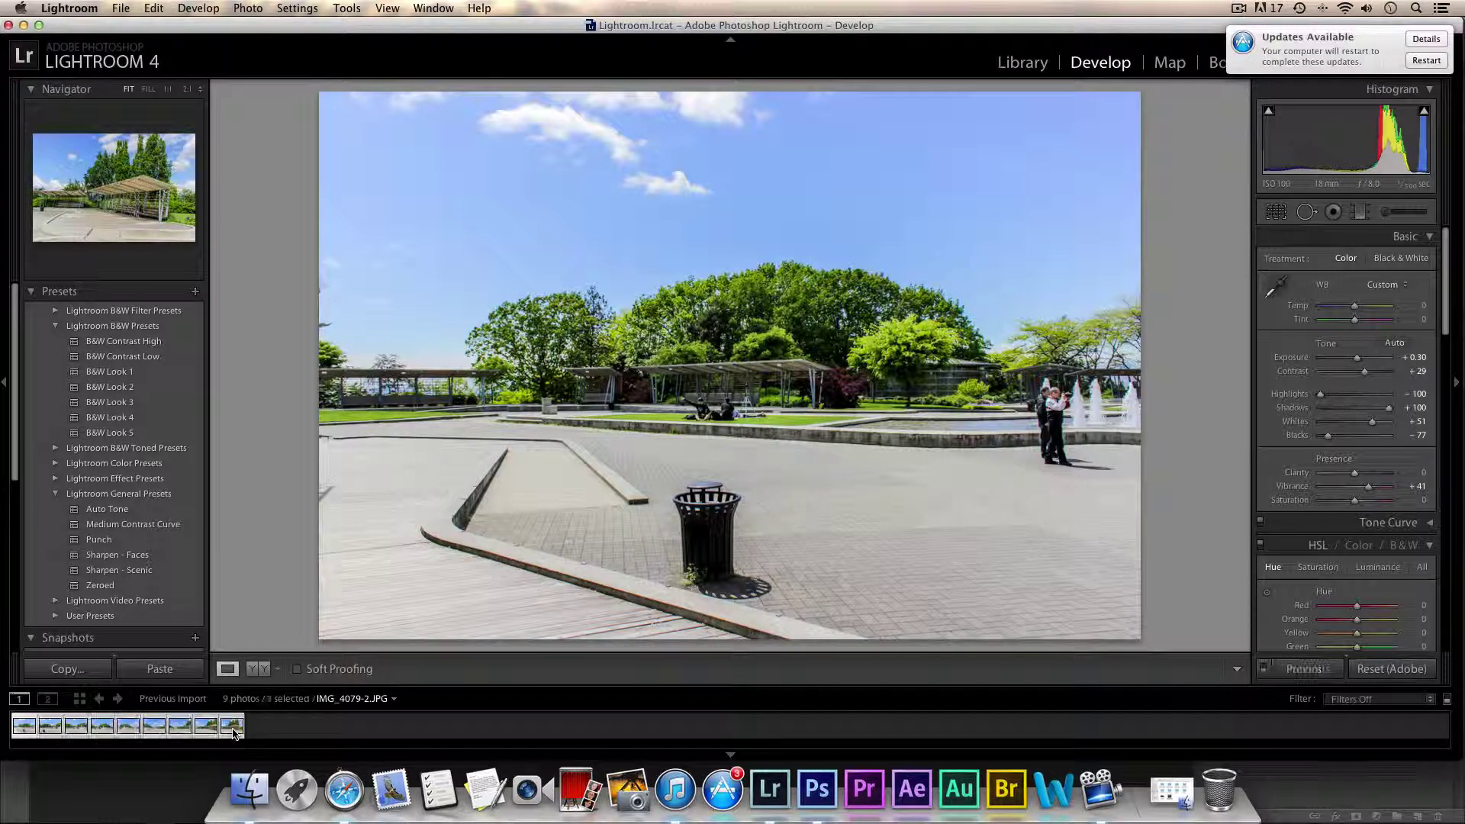
pyautogui.rightClick(239, 726)
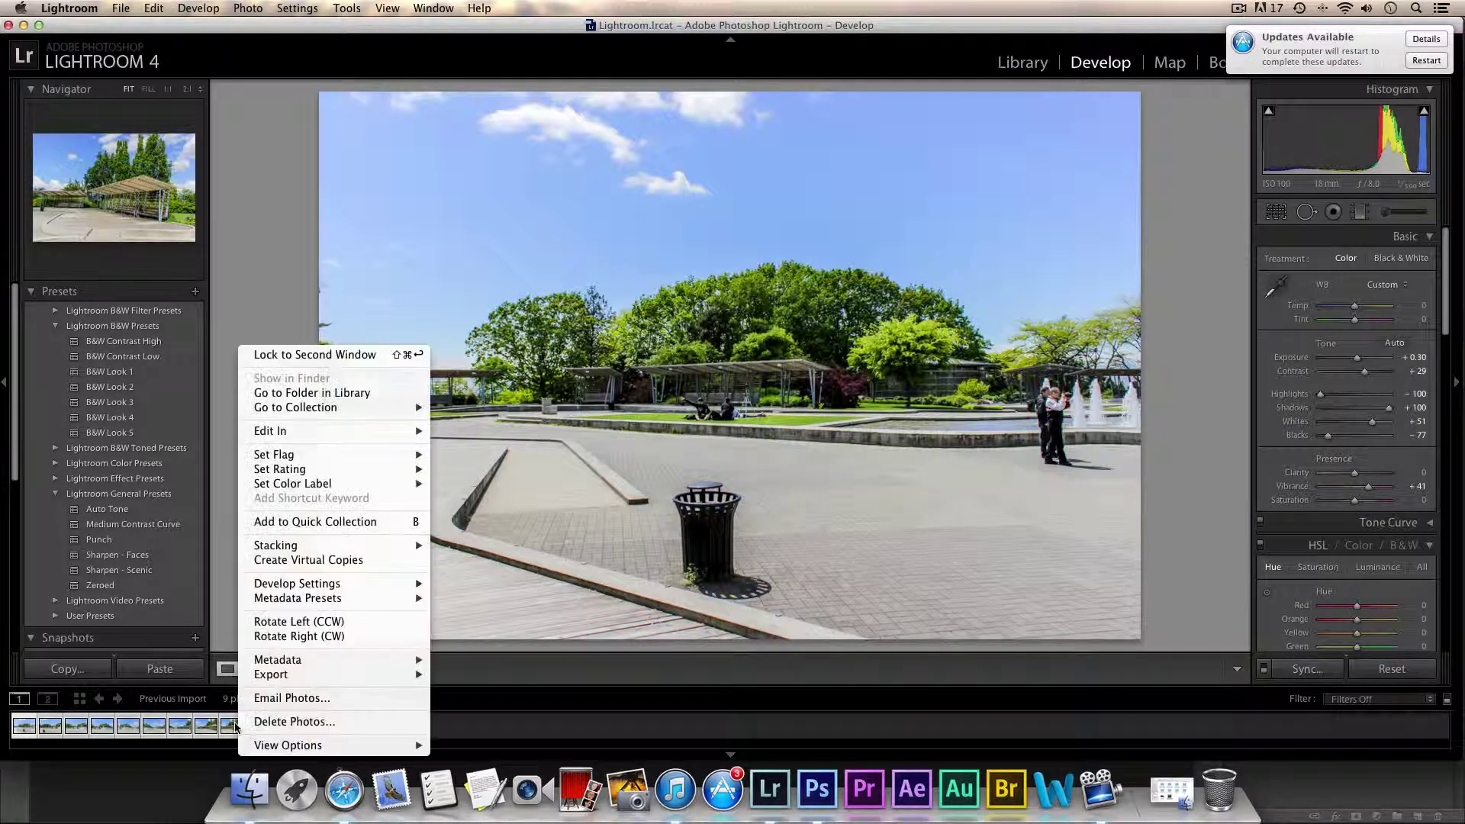
pyautogui.moveTo(388, 433)
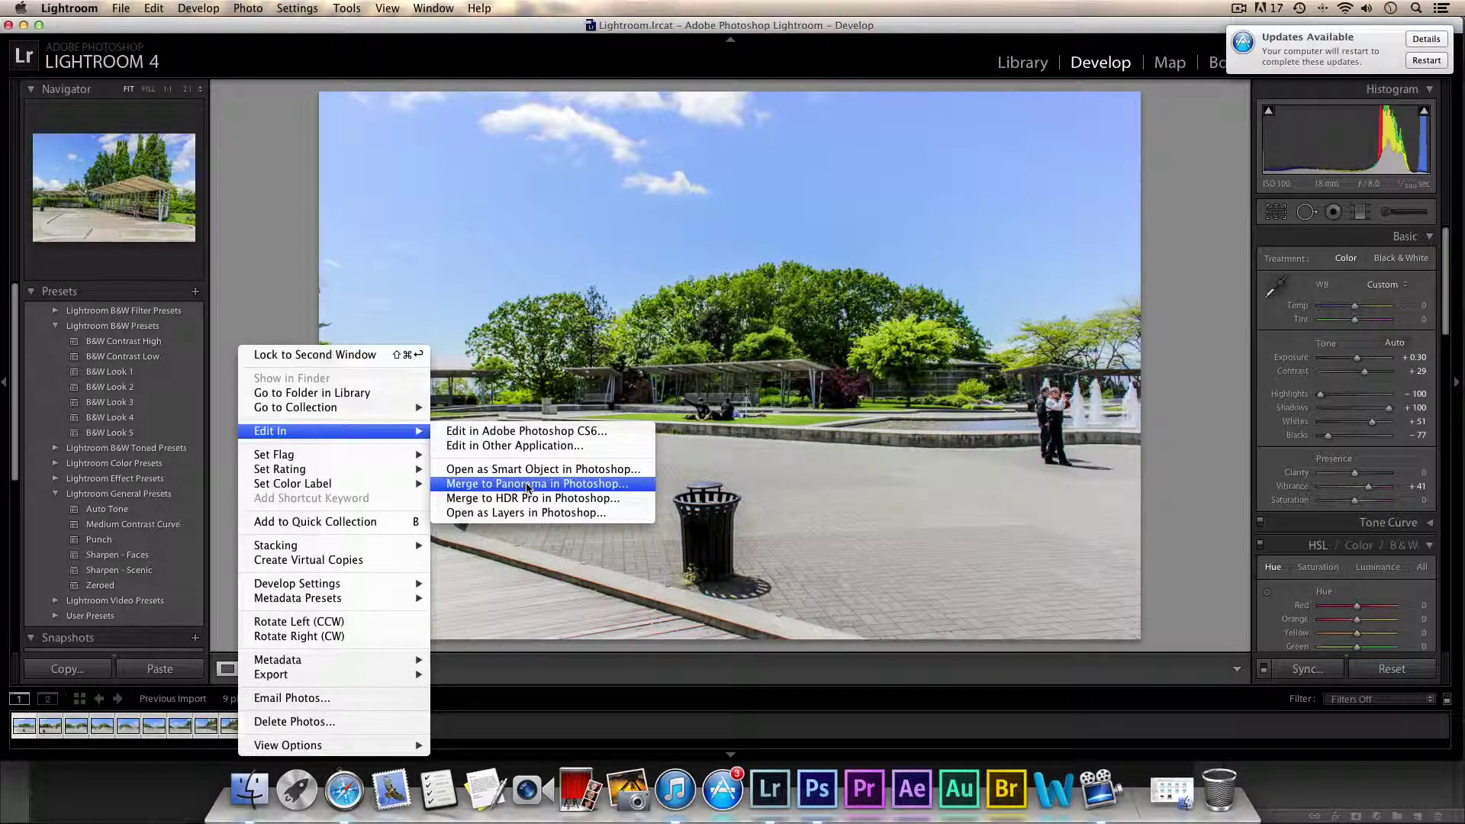
pyautogui.click(528, 485)
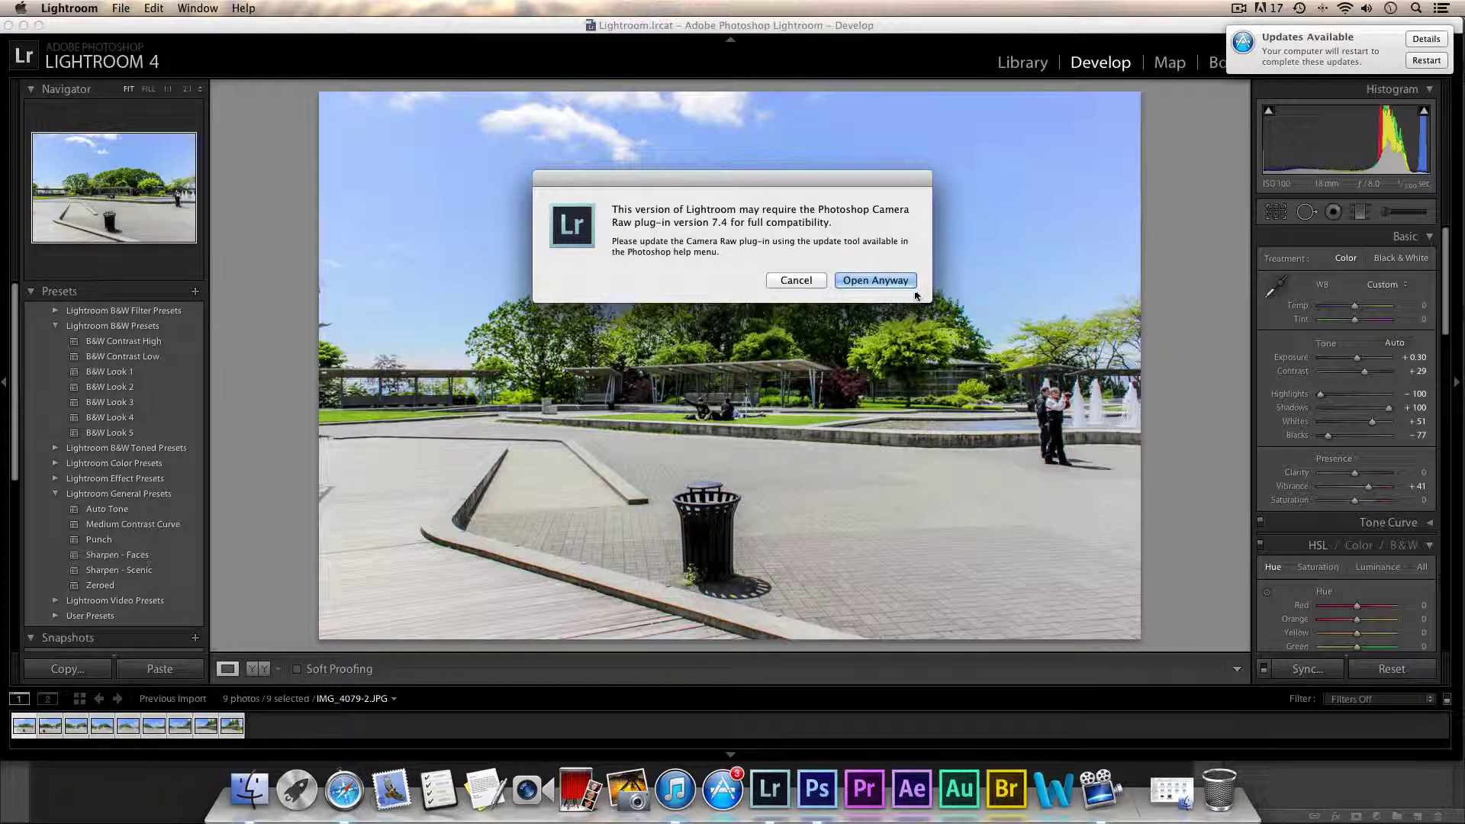
pyautogui.click(901, 281)
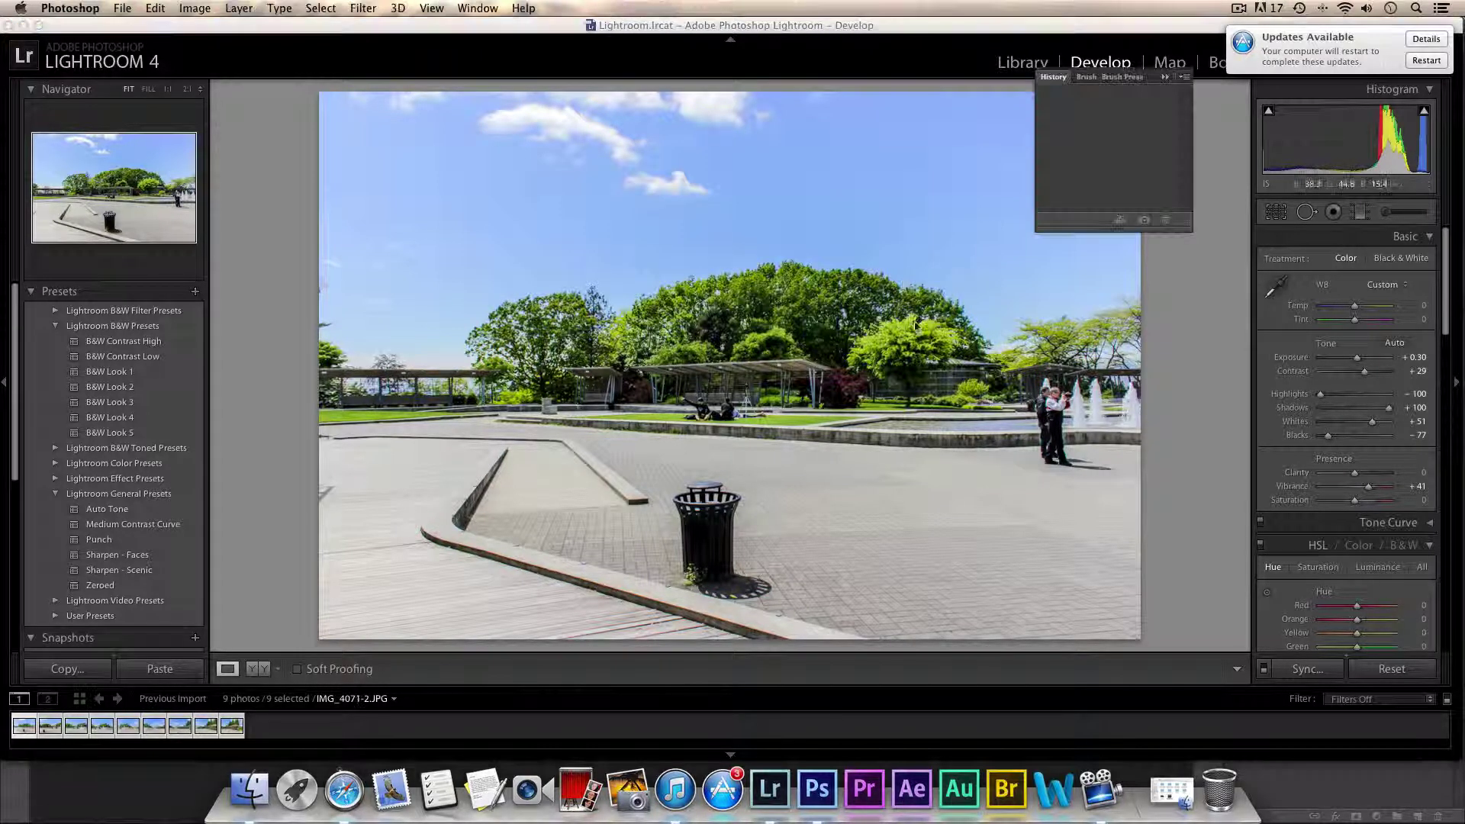
# In Photoshop's Photomerge dialog, run the merge with Auto layout and Blend Images Together
pyautogui.click(822, 782)
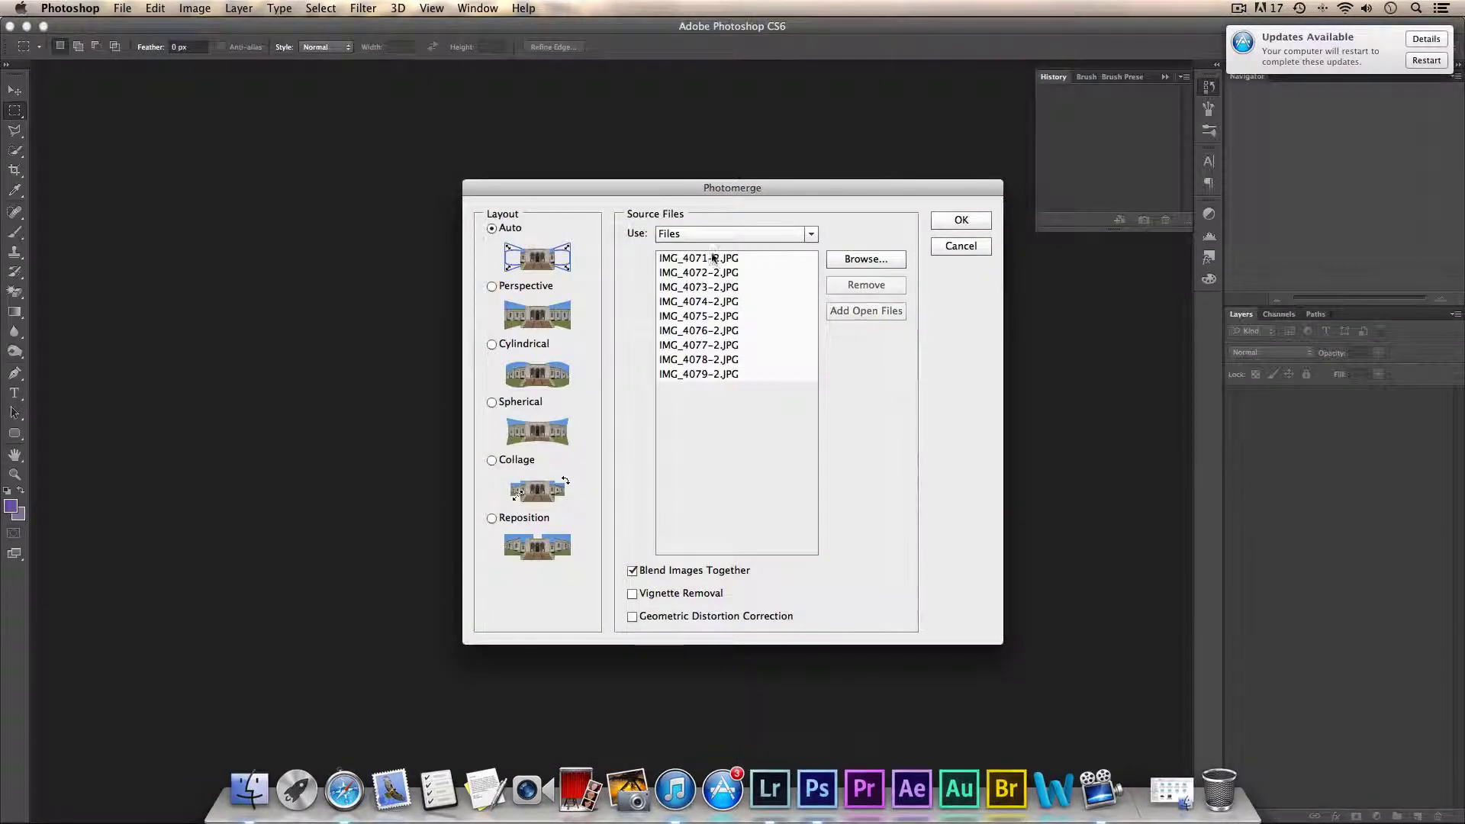
pyautogui.moveTo(678, 194); pyautogui.dragTo(633, 189)
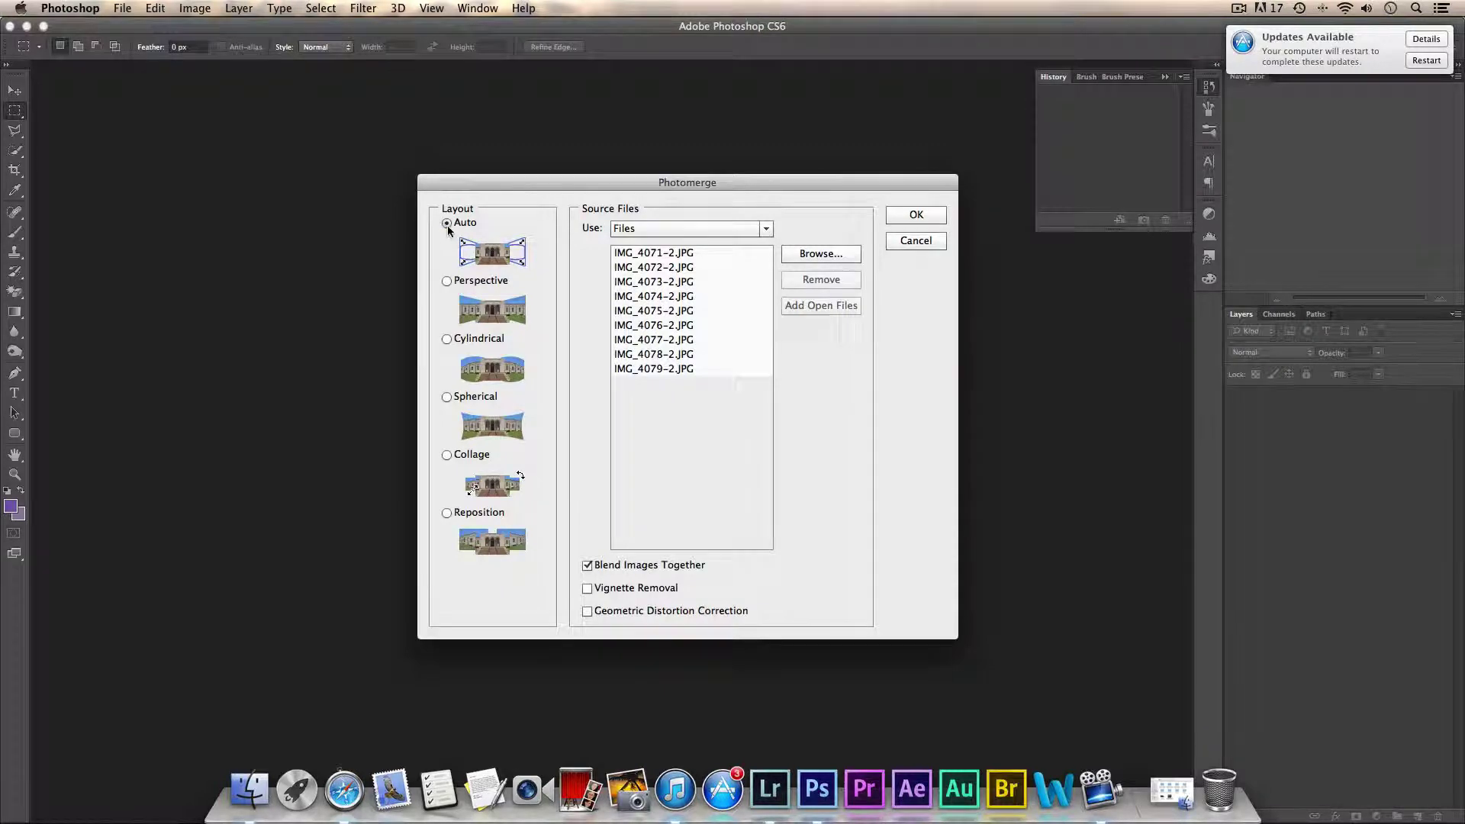
pyautogui.click(919, 219)
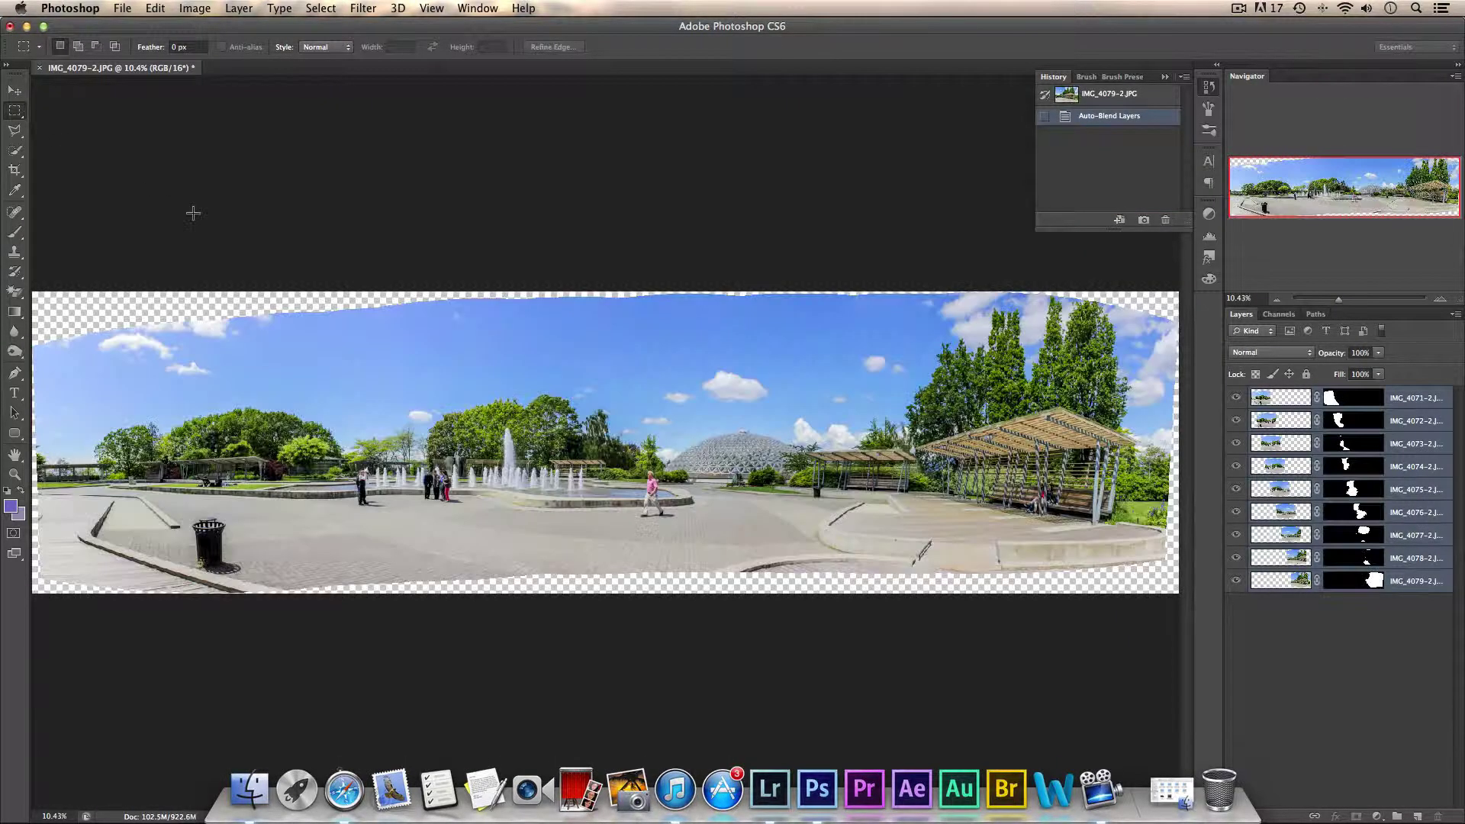
# Switch to the Move tool, then the Crop tool so a crop frame surrounds the panorama
pyautogui.press('v')
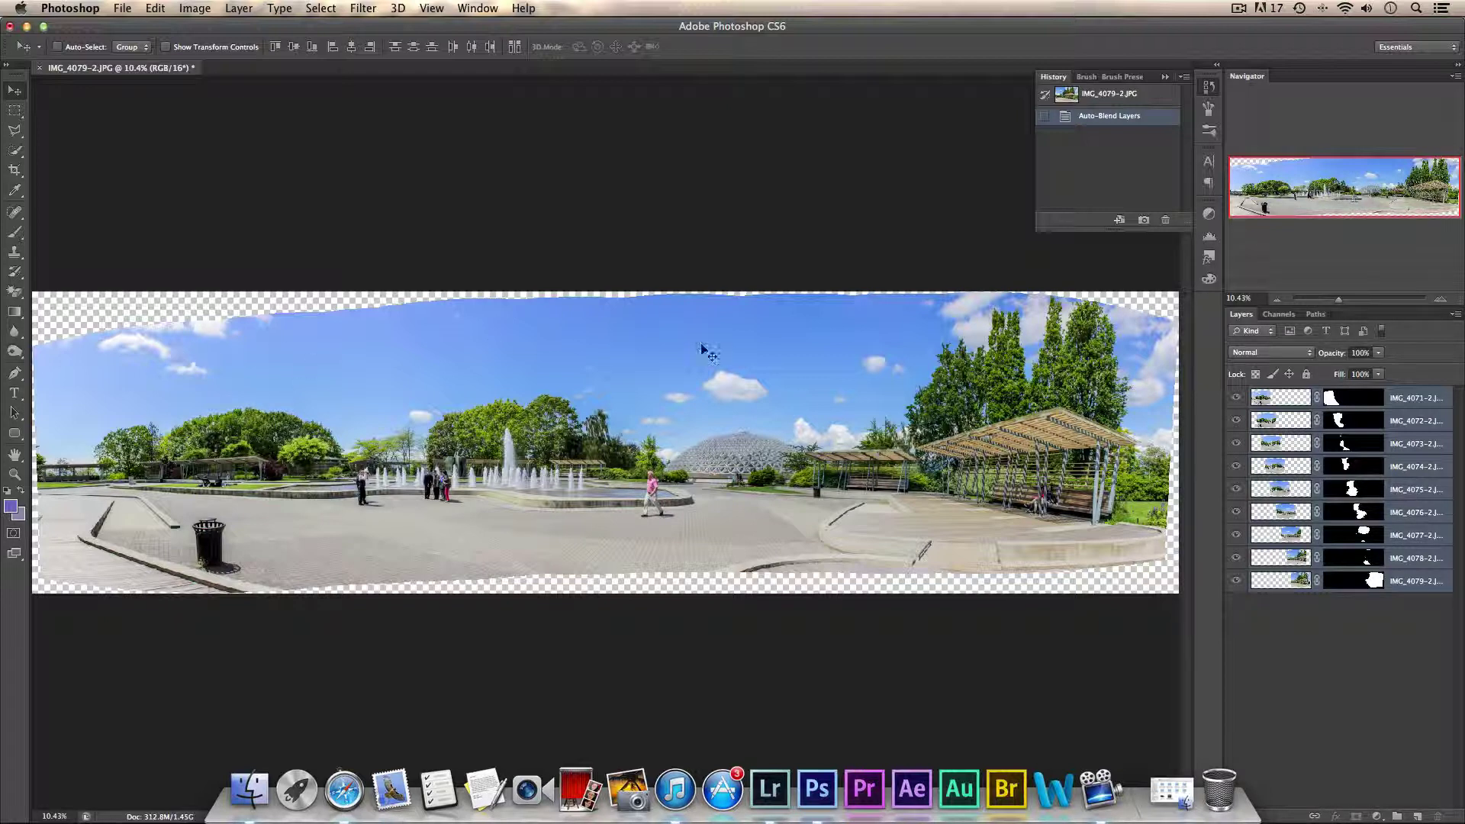
pyautogui.click(14, 170)
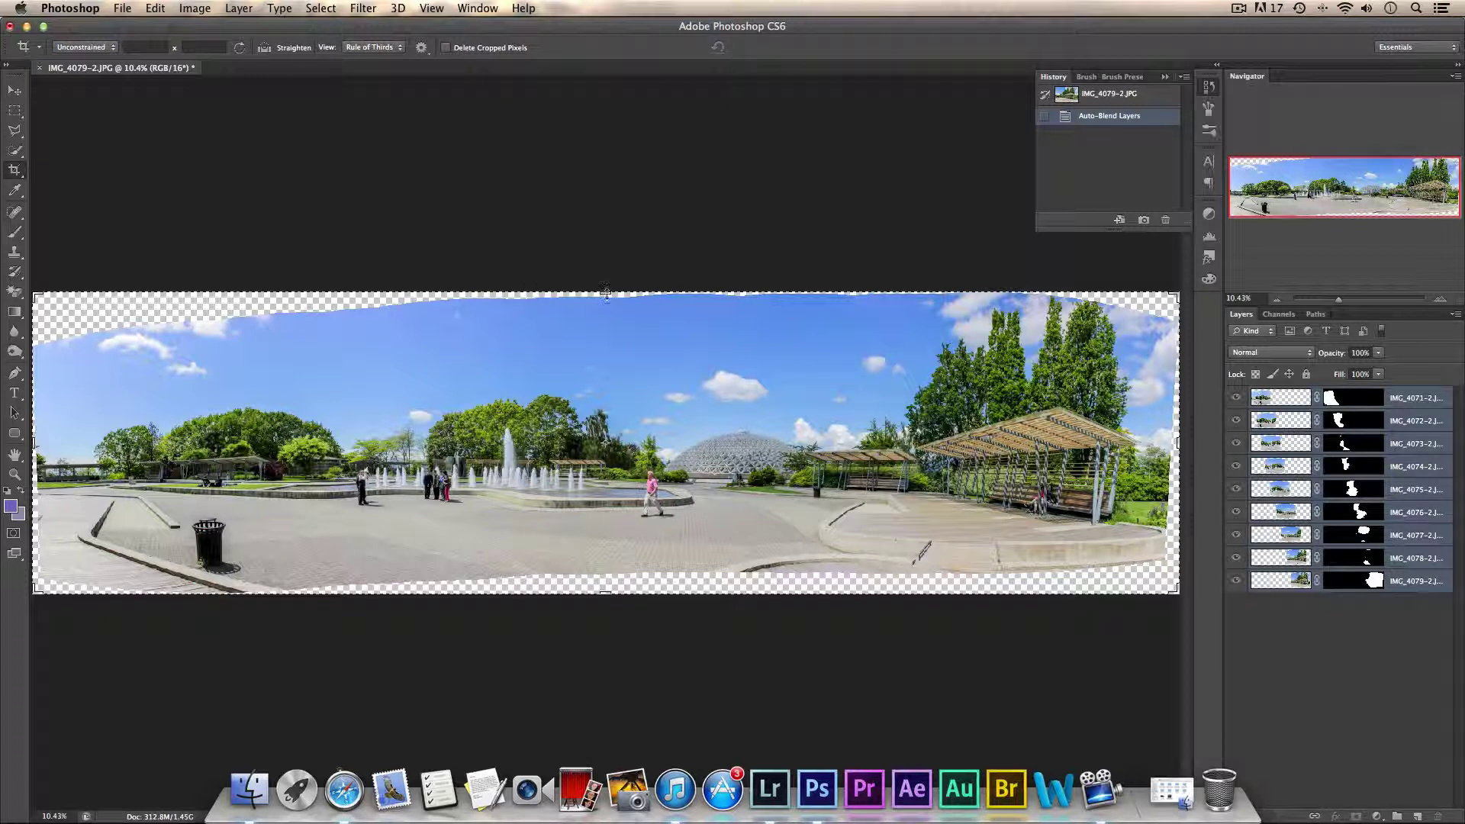
# Pull the top, right, bottom and left crop edges inside the transparent borders and confirm the crop
pyautogui.moveTo(606, 302); pyautogui.dragTo(606, 319)
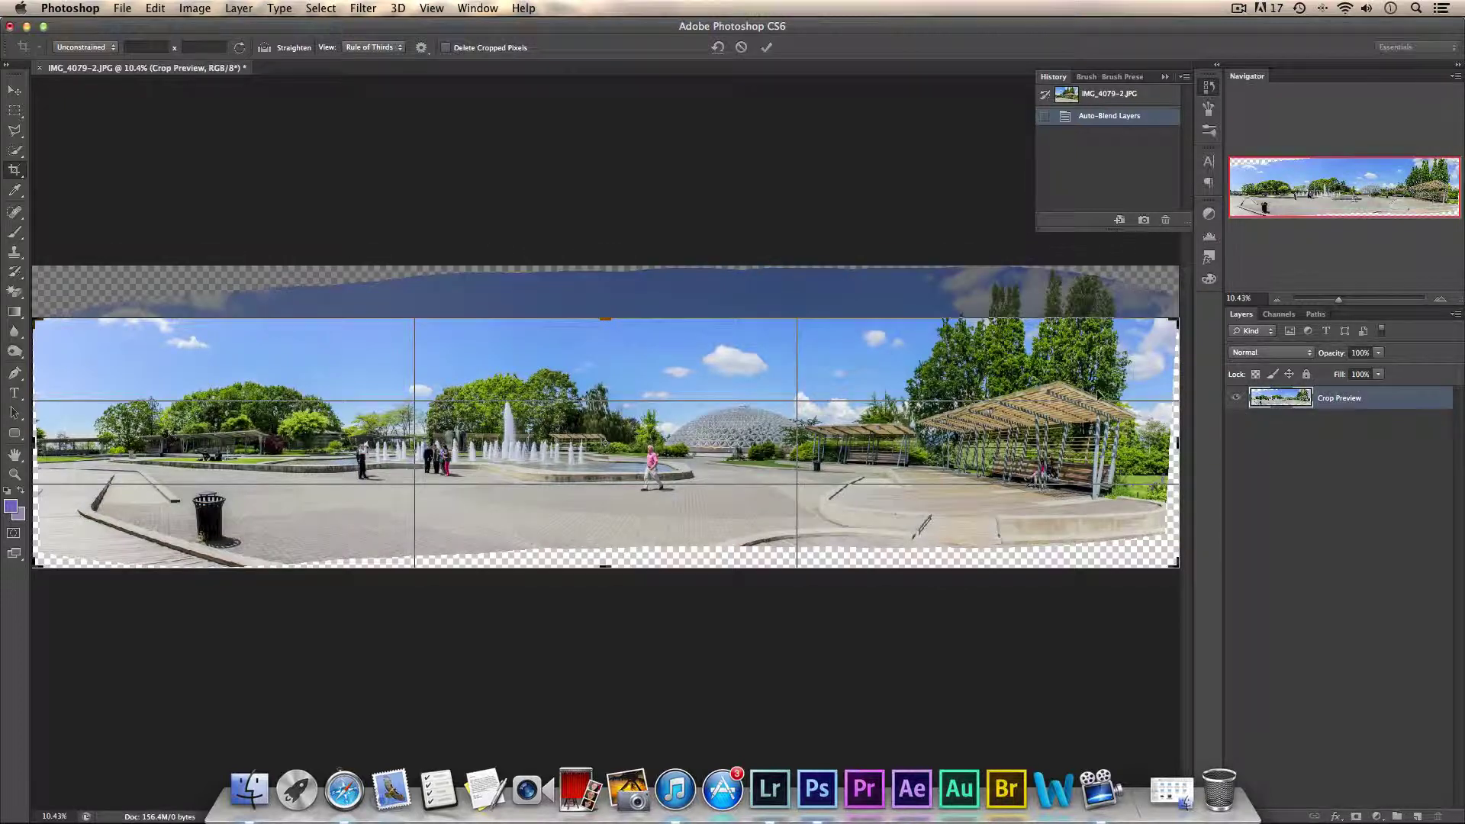
pyautogui.moveTo(1179, 447); pyautogui.dragTo(1170, 443)
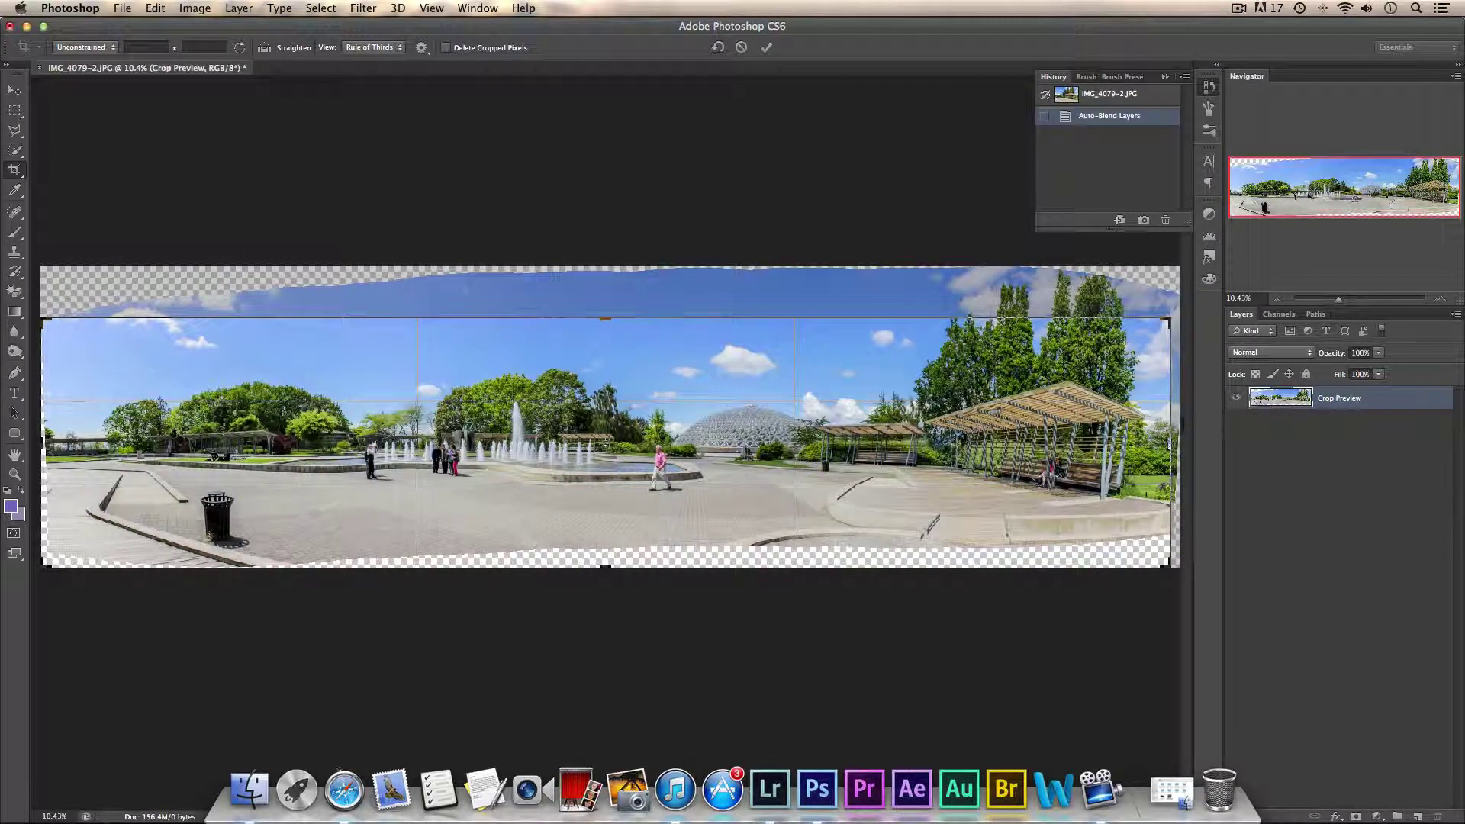
pyautogui.moveTo(605, 566); pyautogui.dragTo(607, 540)
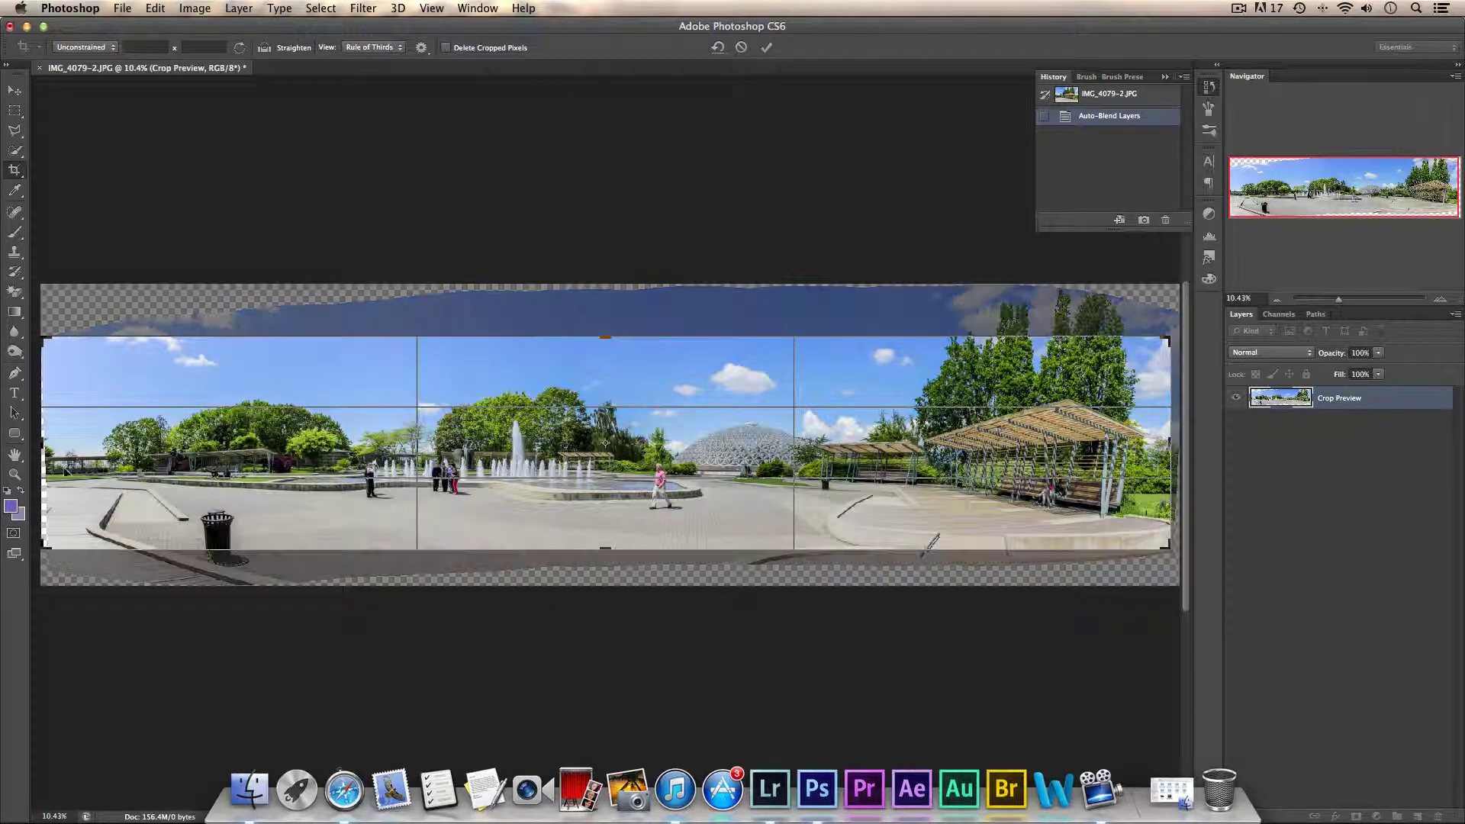
pyautogui.moveTo(39, 443); pyautogui.dragTo(47, 445)
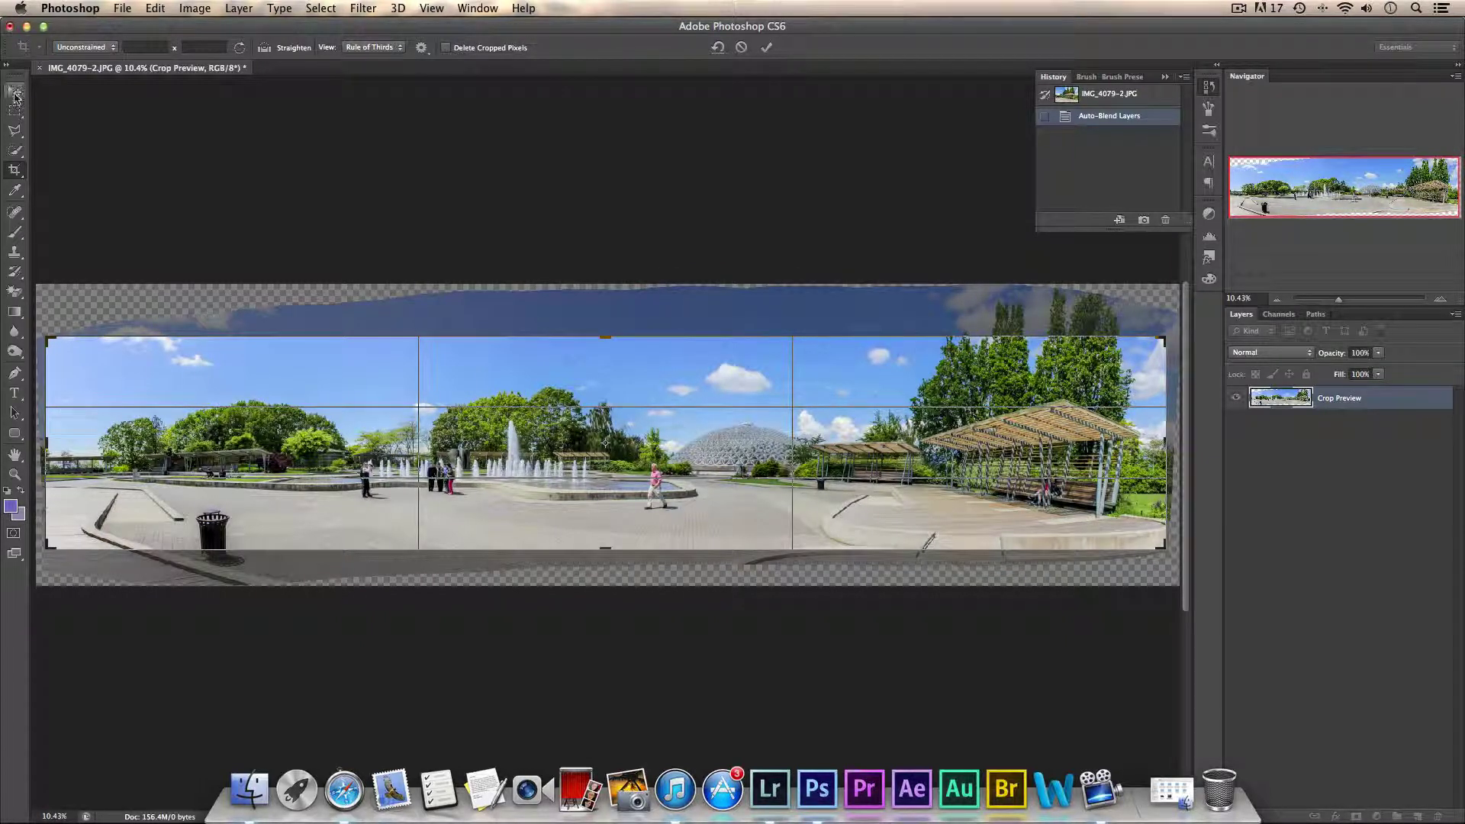
pyautogui.press('v')
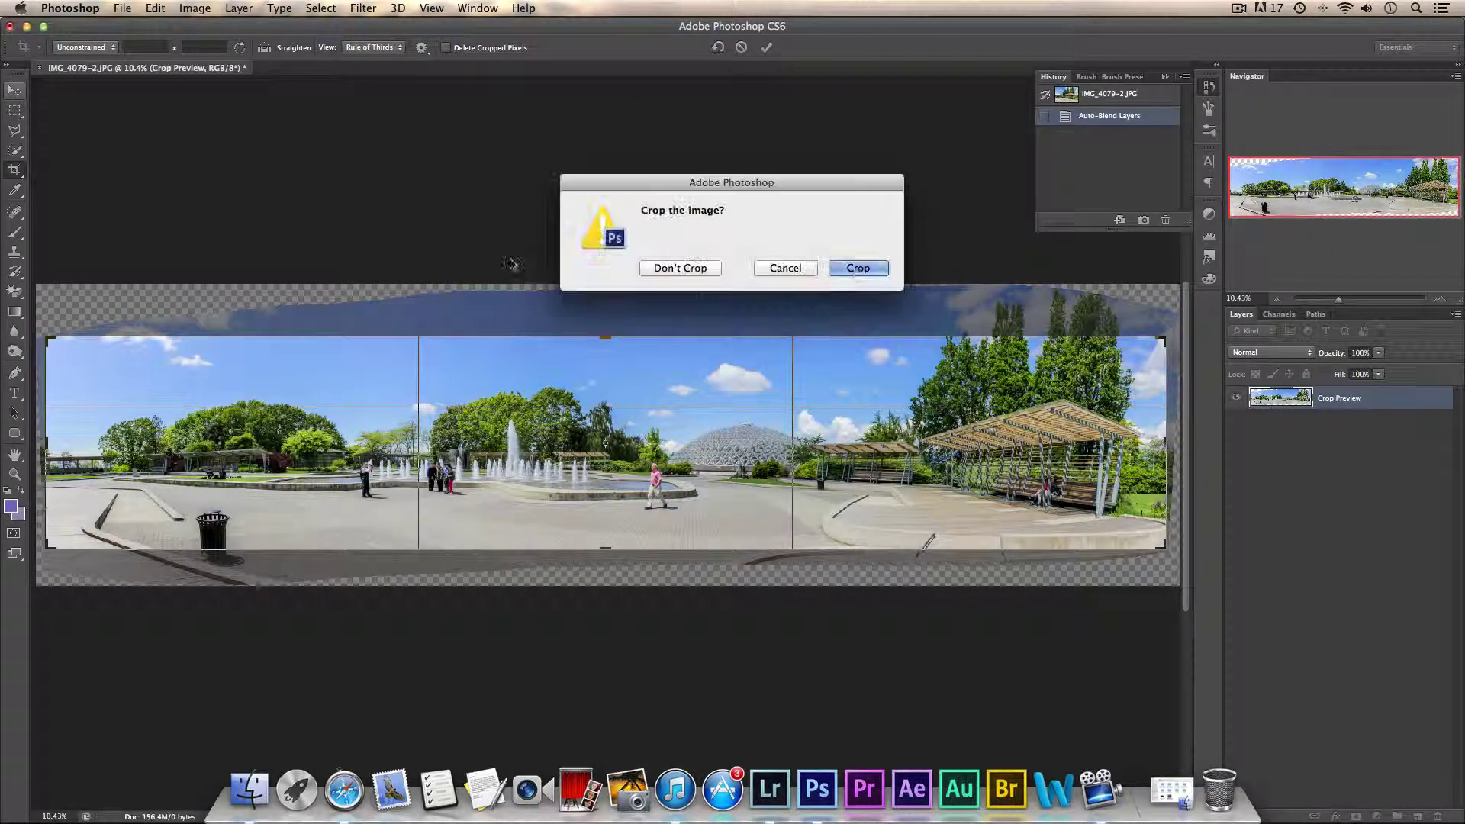
pyautogui.click(850, 269)
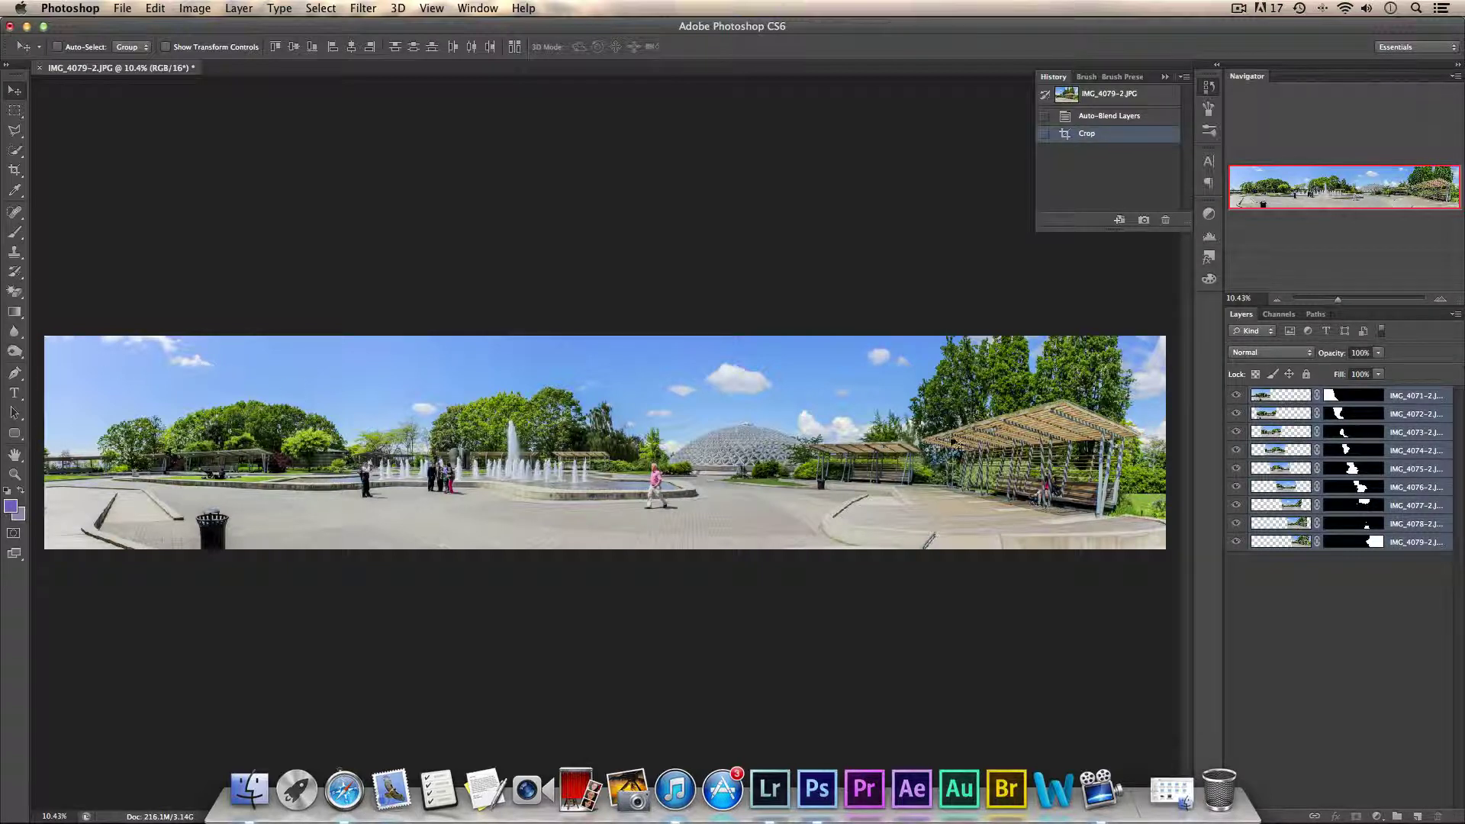
# Add a Gradient Map adjustment layer using the Blue-Violet, Yellow-Orange preset
pyautogui.click(1371, 805)
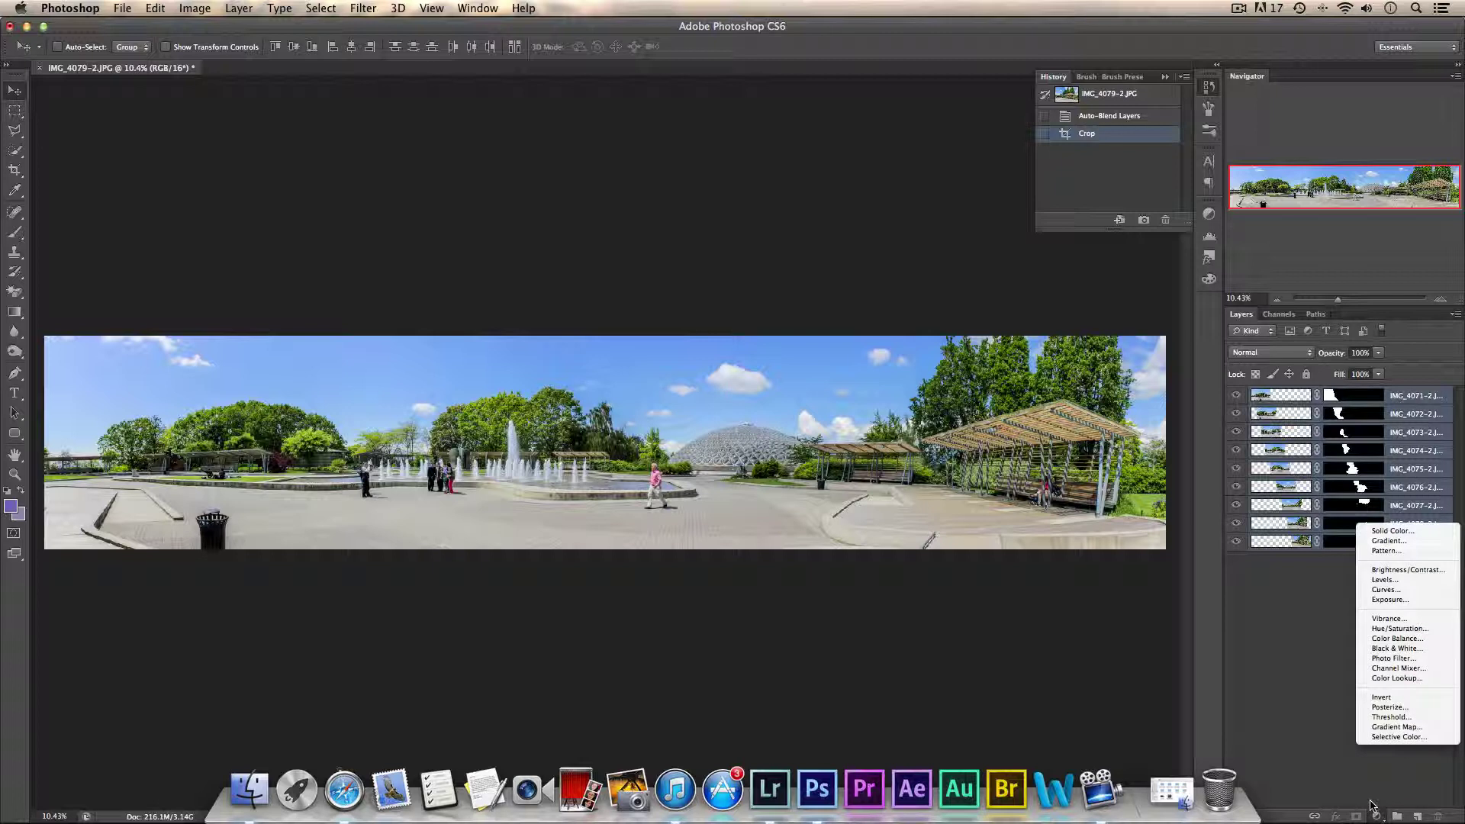
pyautogui.click(1409, 727)
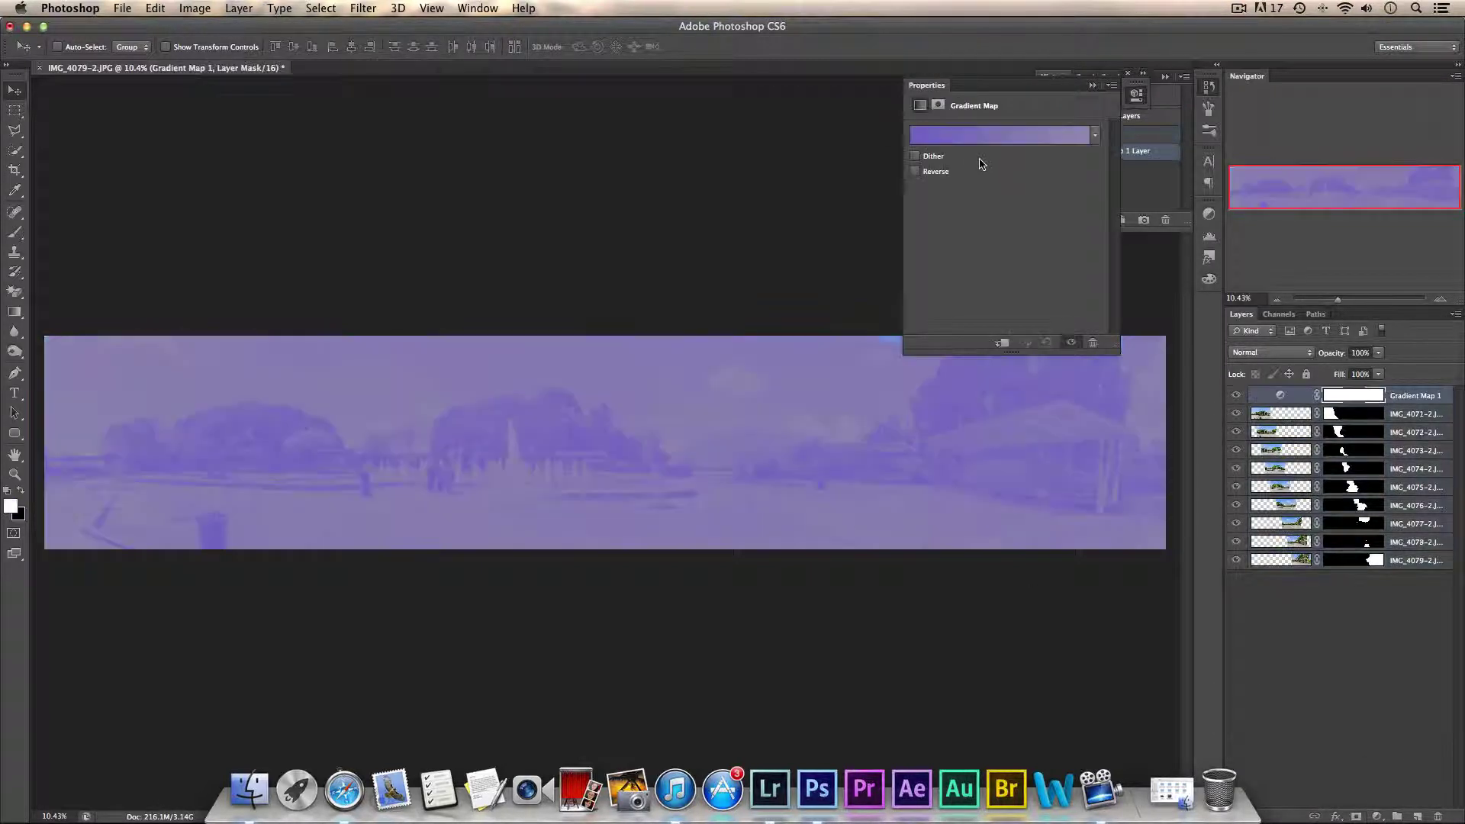
pyautogui.click(987, 137)
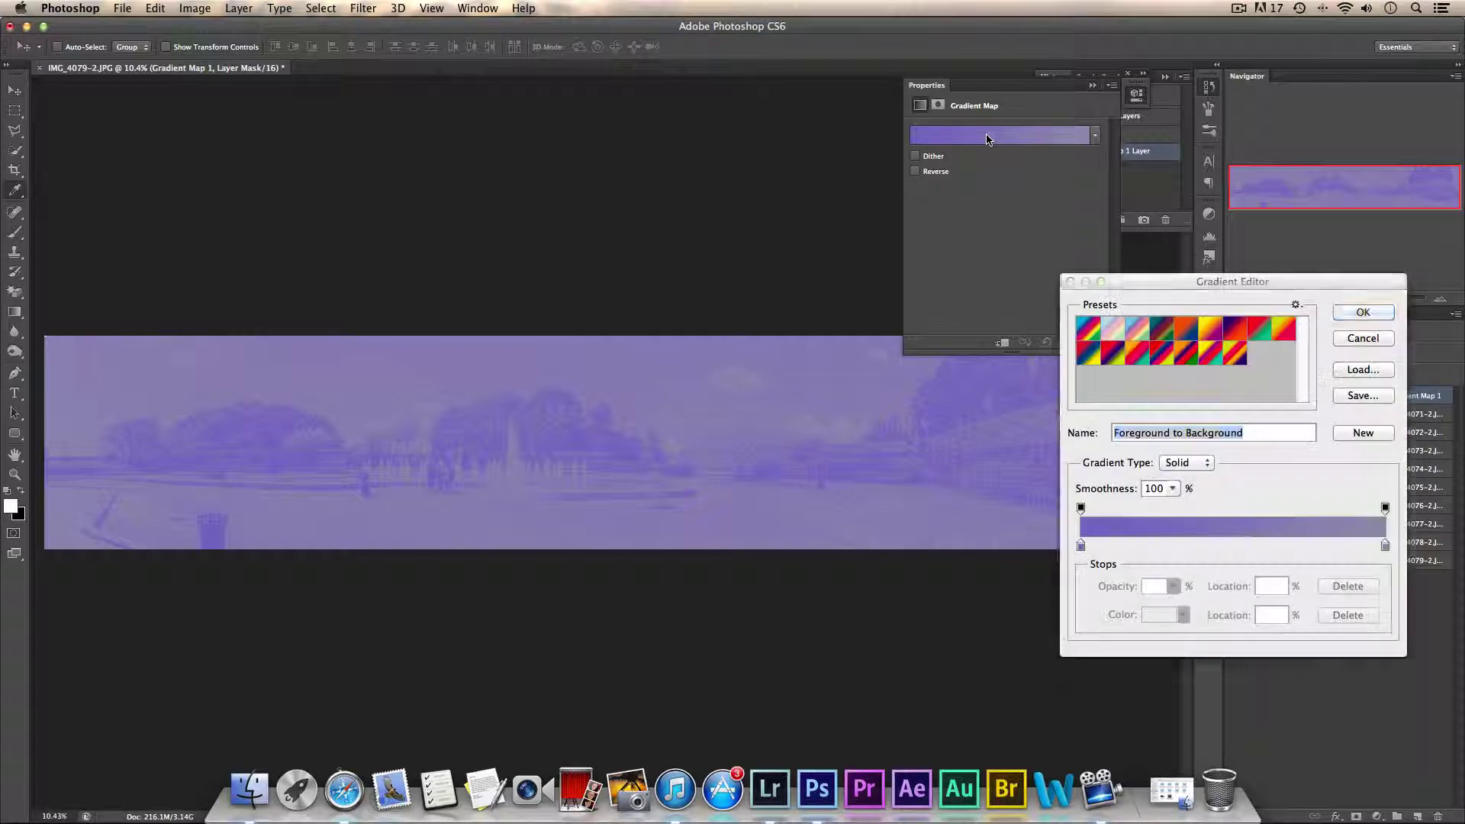
pyautogui.click(1187, 330)
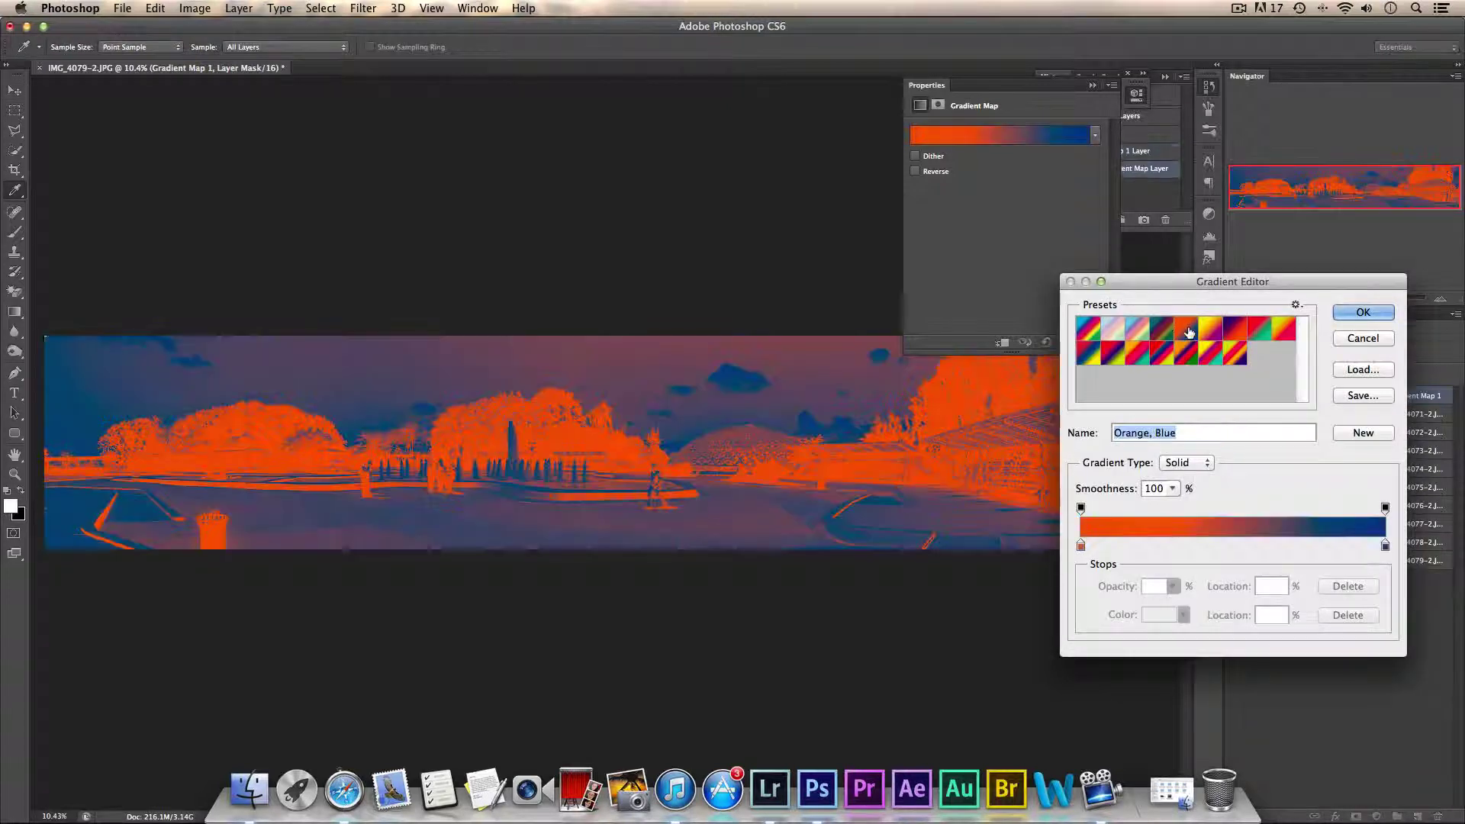
pyautogui.click(1235, 329)
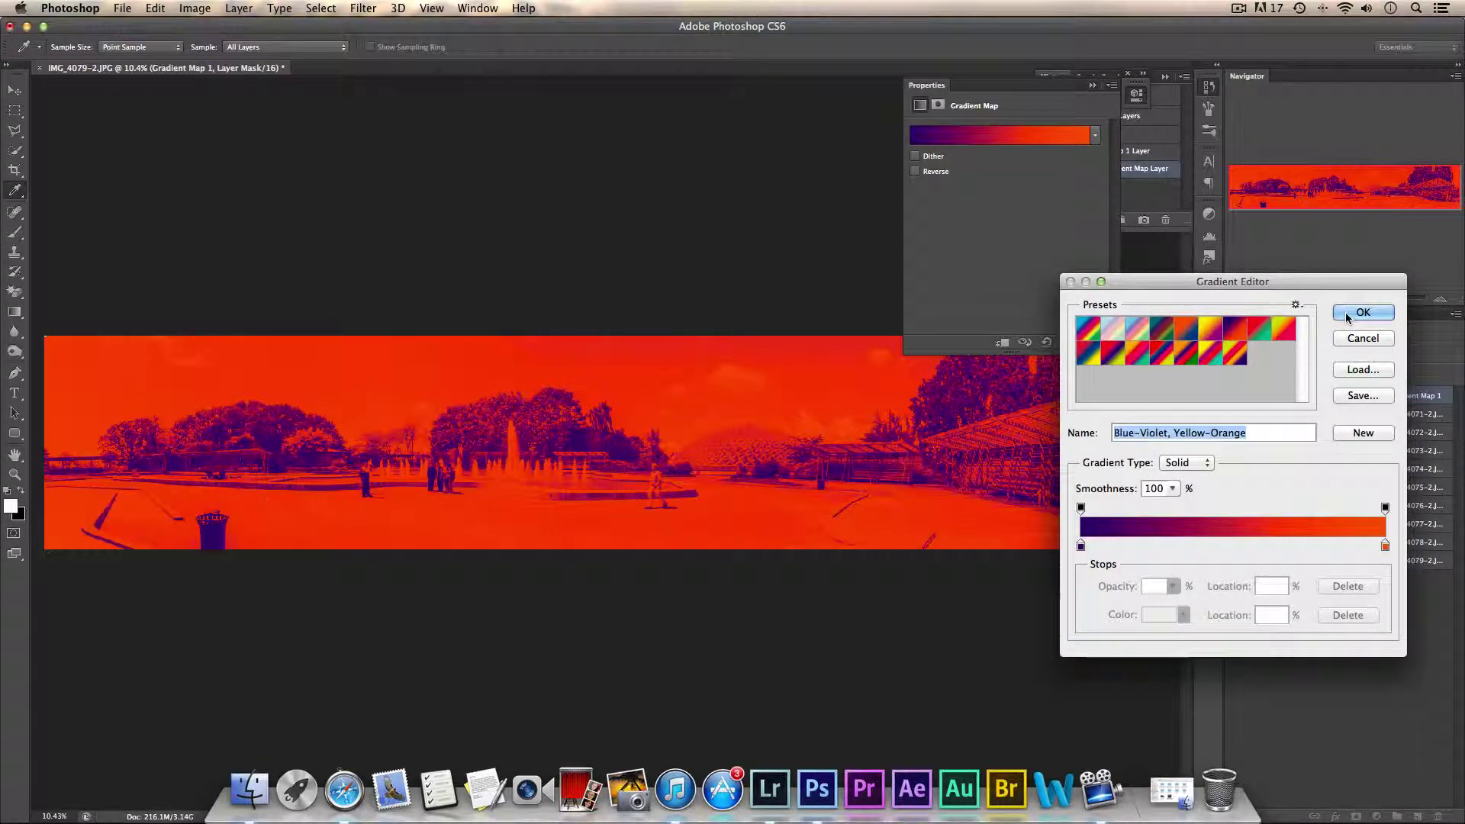
pyautogui.click(1348, 314)
# Blend the gradient map in Soft Light at 32% opacity, then hide it to compare
pyautogui.click(1282, 355)
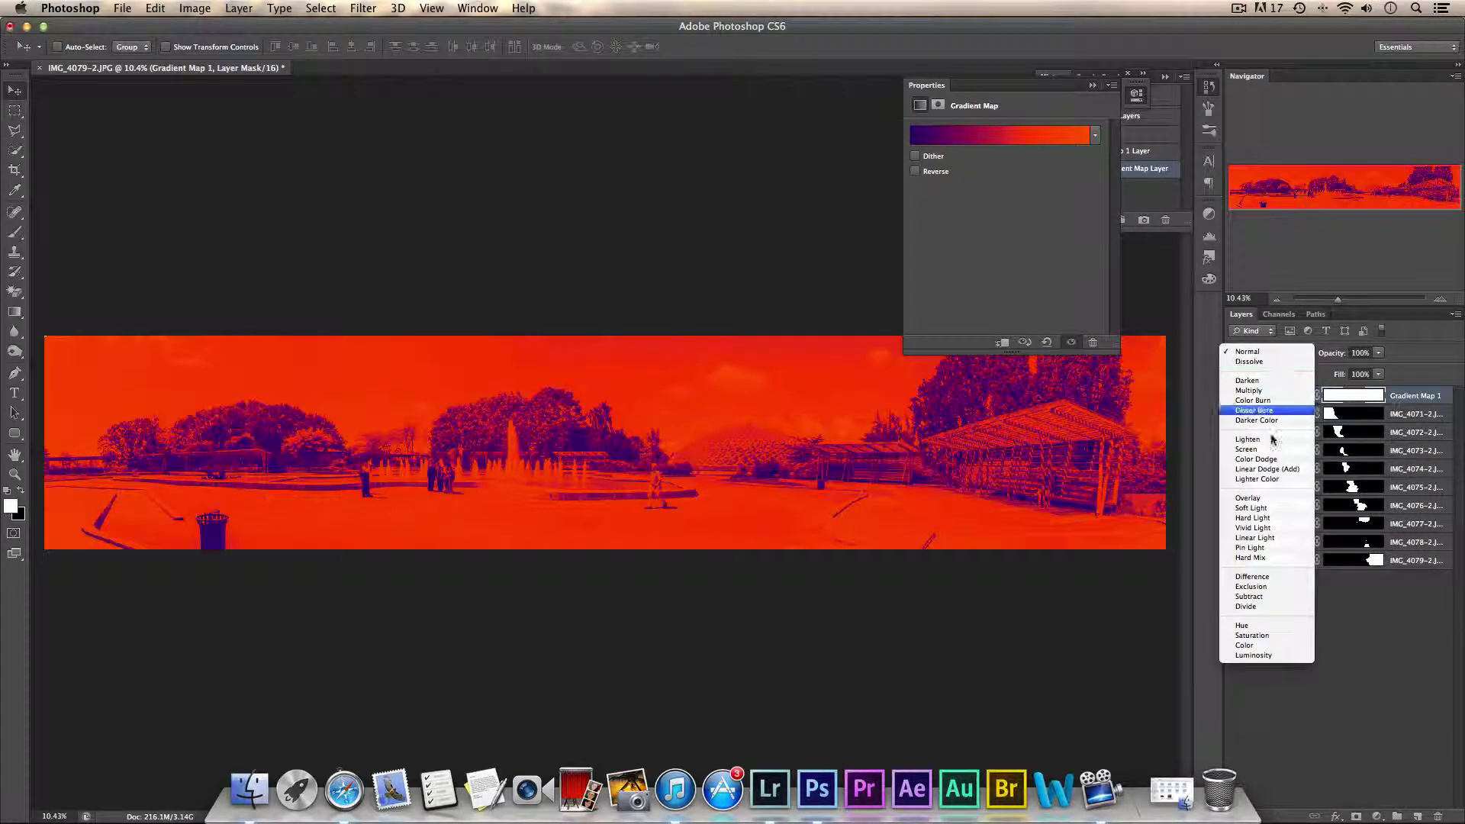
pyautogui.click(1266, 507)
pyautogui.moveTo(1381, 353); pyautogui.dragTo(1326, 372)
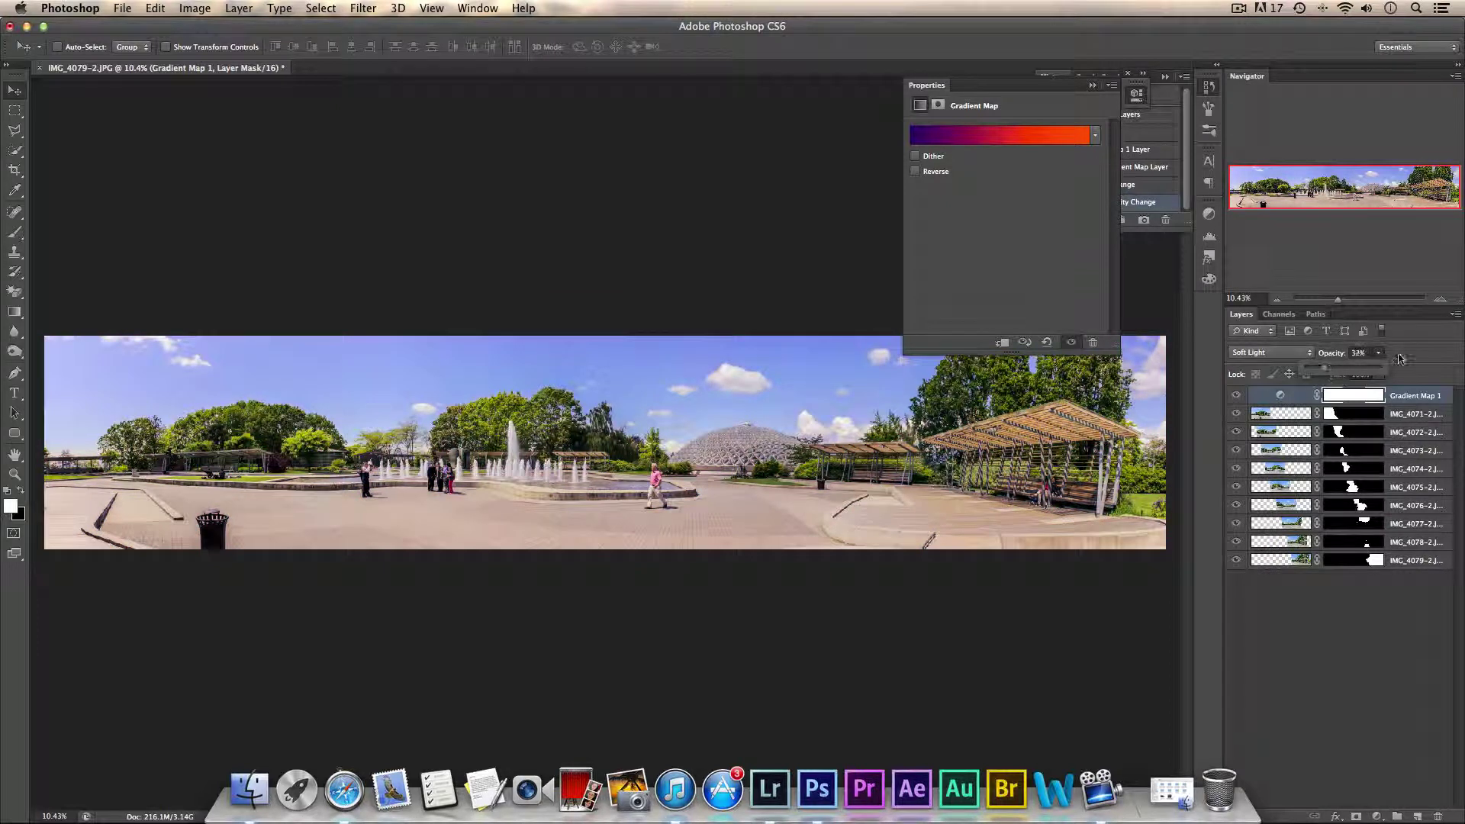
pyautogui.click(1236, 396)
# Show the gradient map again, select the IMG_4071–IMG_4079 layers and flatten the image
pyautogui.click(1237, 396)
pyautogui.click(1295, 416)
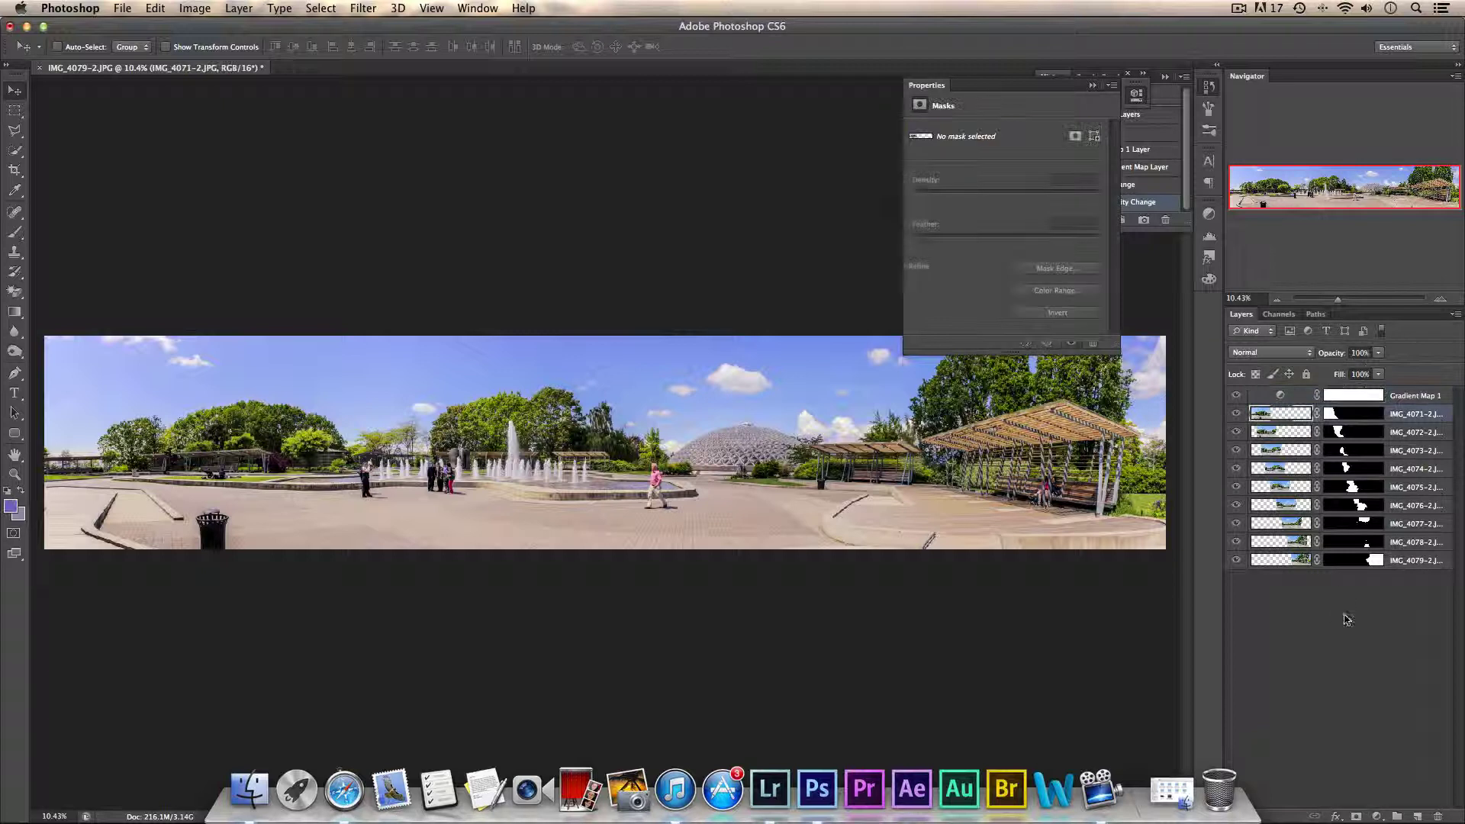
pyautogui.keyDown('shift'); pyautogui.click(1300, 563); pyautogui.keyUp('shift')
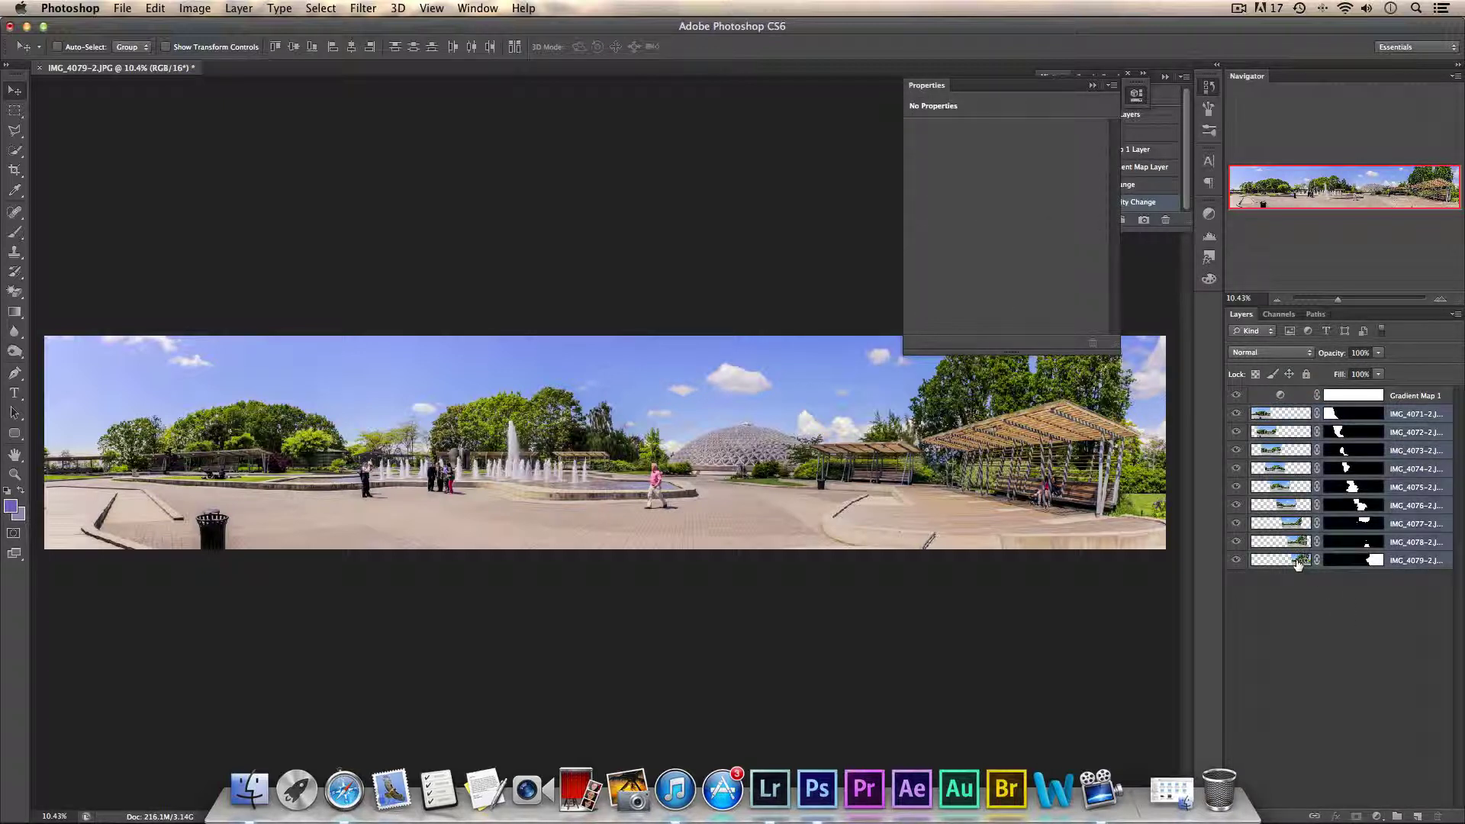
pyautogui.rightClick(1291, 419)
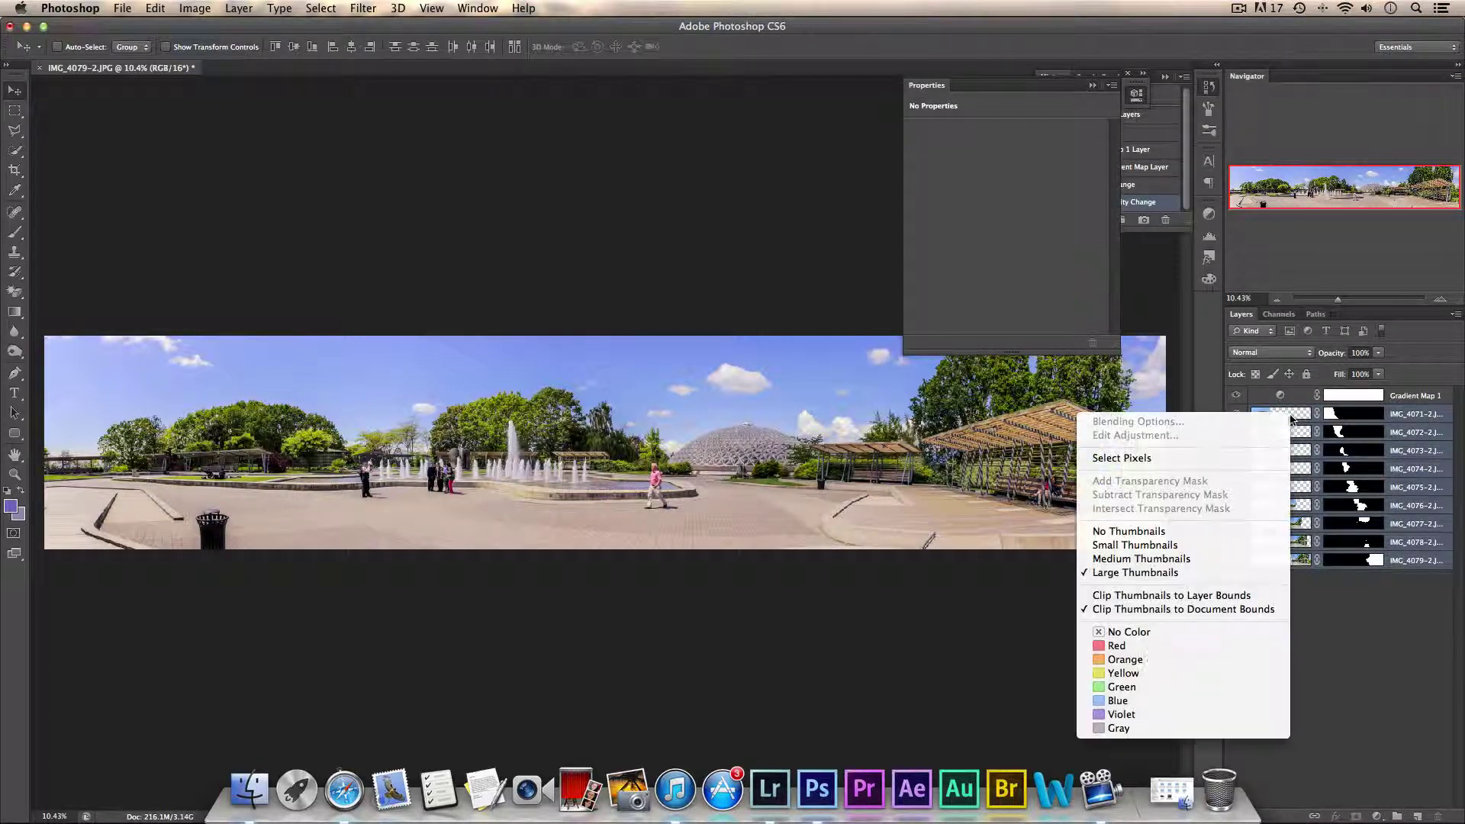
pyautogui.rightClick(1399, 567)
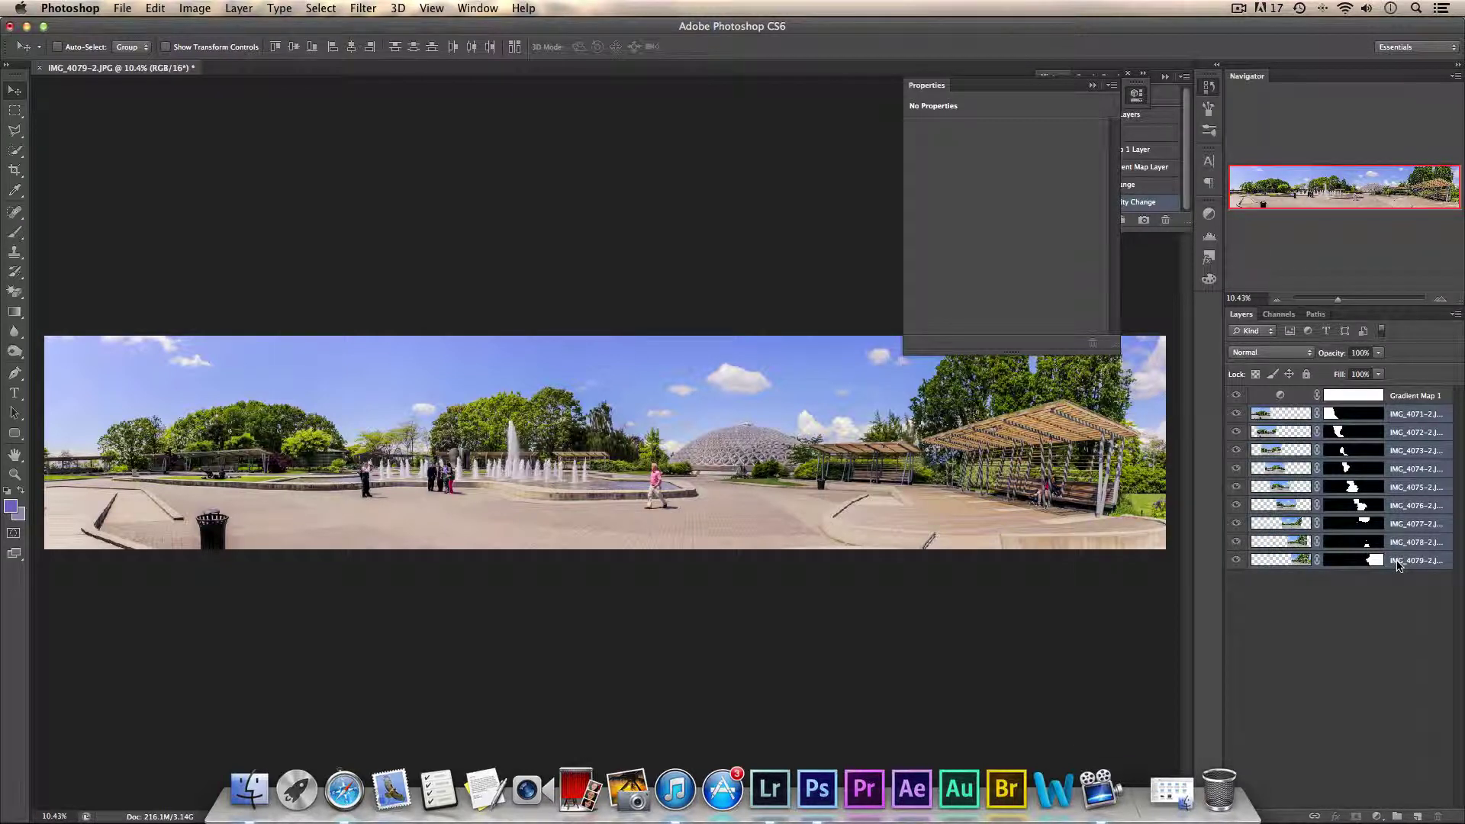
pyautogui.rightClick(1399, 566)
pyautogui.click(1263, 577)
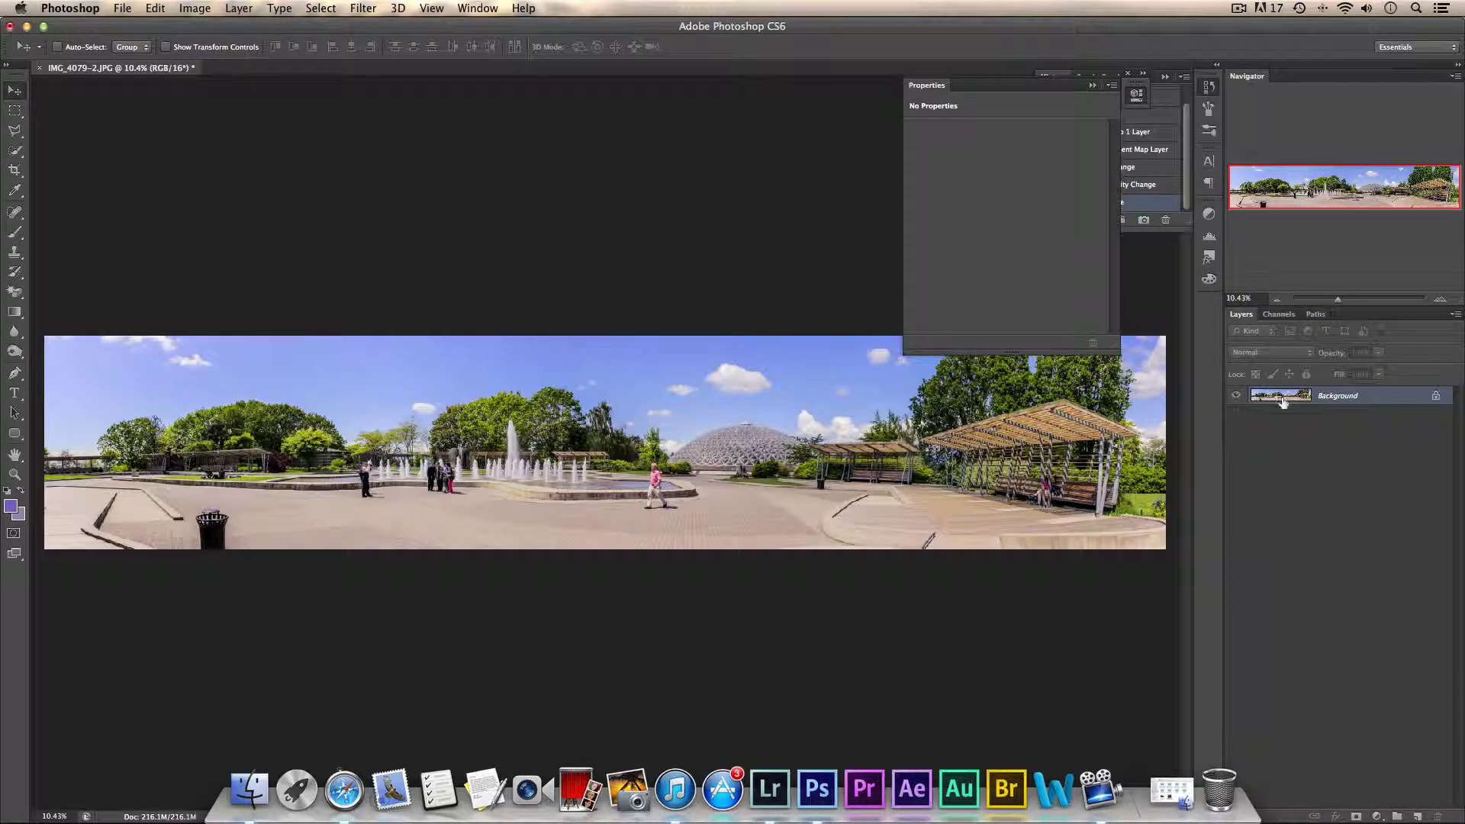
# Convert the Background into an editable Layer 0 and collapse the Properties panel
pyautogui.doubleClick(1307, 397)
pyautogui.click(871, 341)
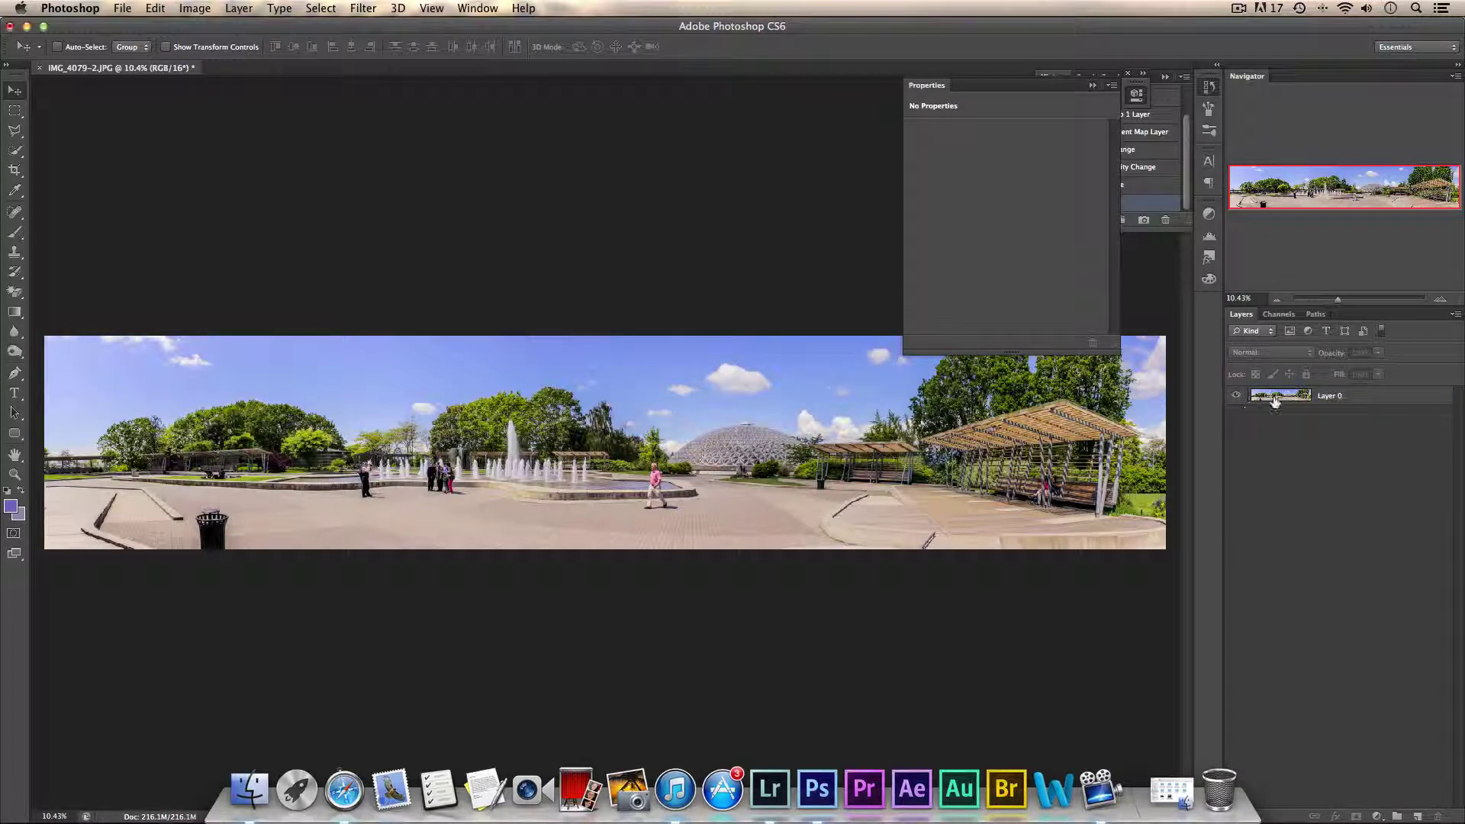
pyautogui.click(1093, 85)
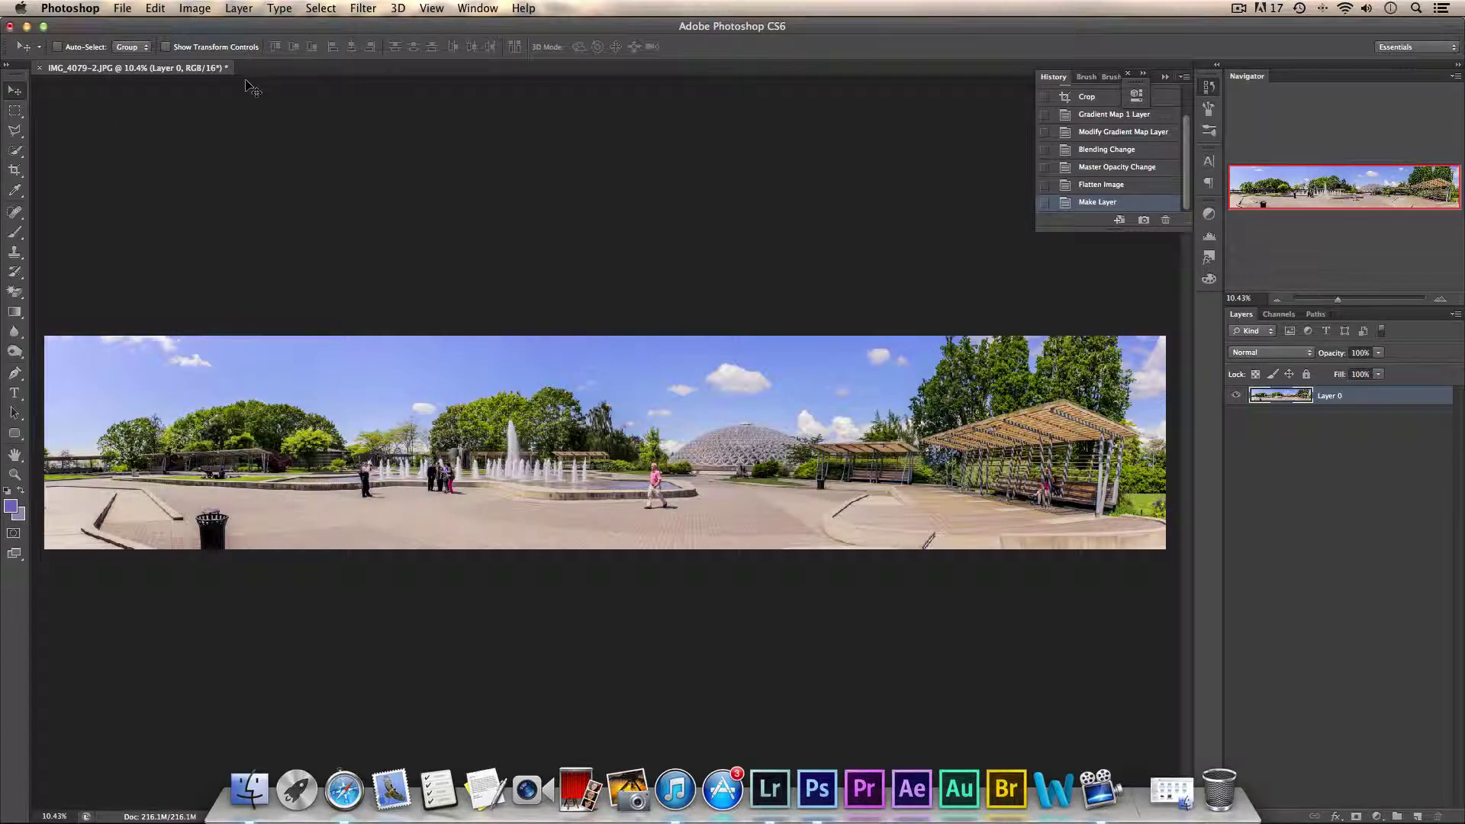
# Resize the panorama to 2000 px wide with proportions constrained, making it 2000 × 381 px
pyautogui.click(200, 9)
pyautogui.click(248, 145)
pyautogui.click(627, 272)
pyautogui.click(619, 300)
pyautogui.click(654, 301)
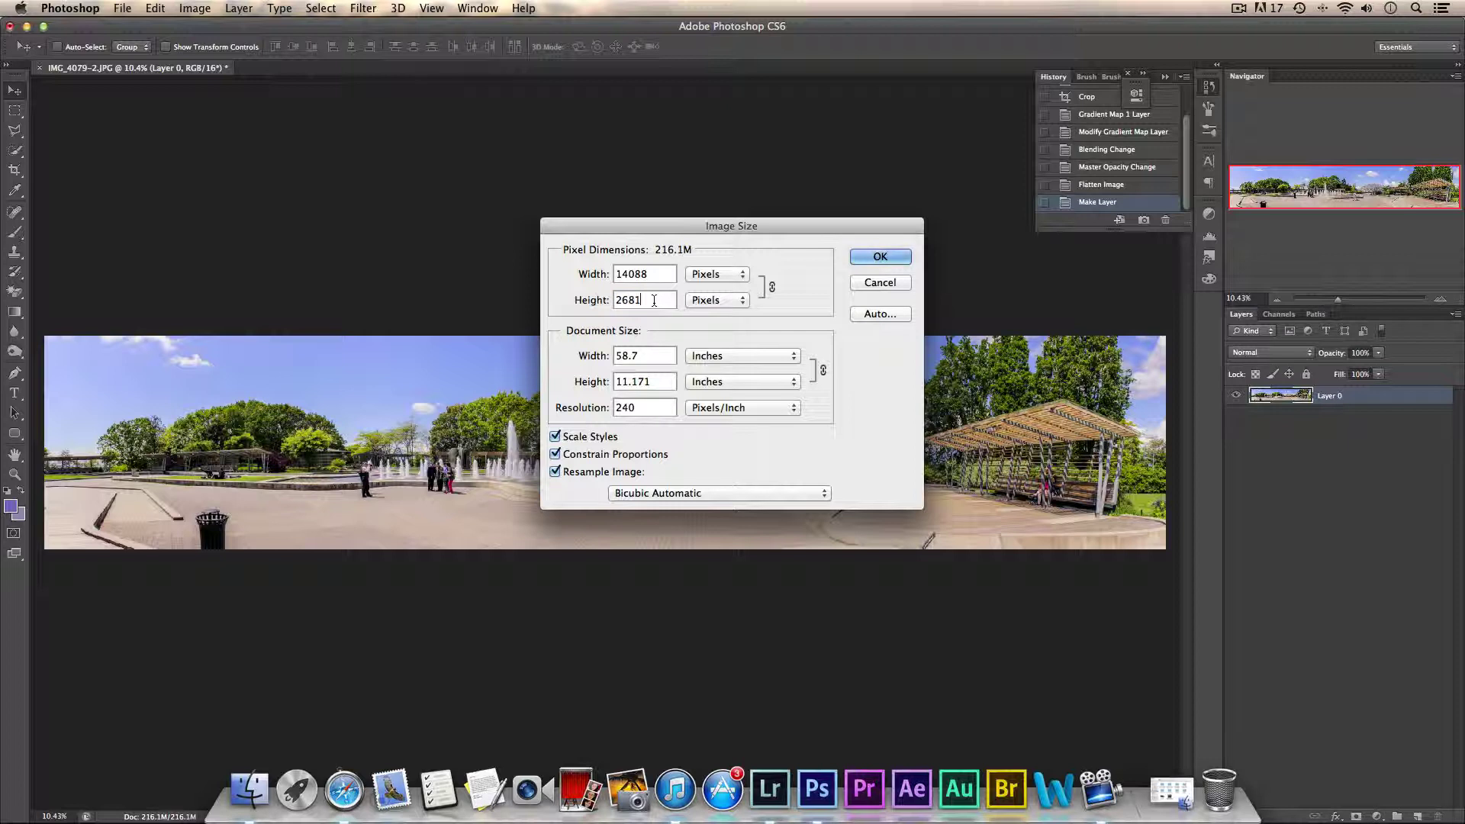
pyautogui.doubleClick(631, 273)
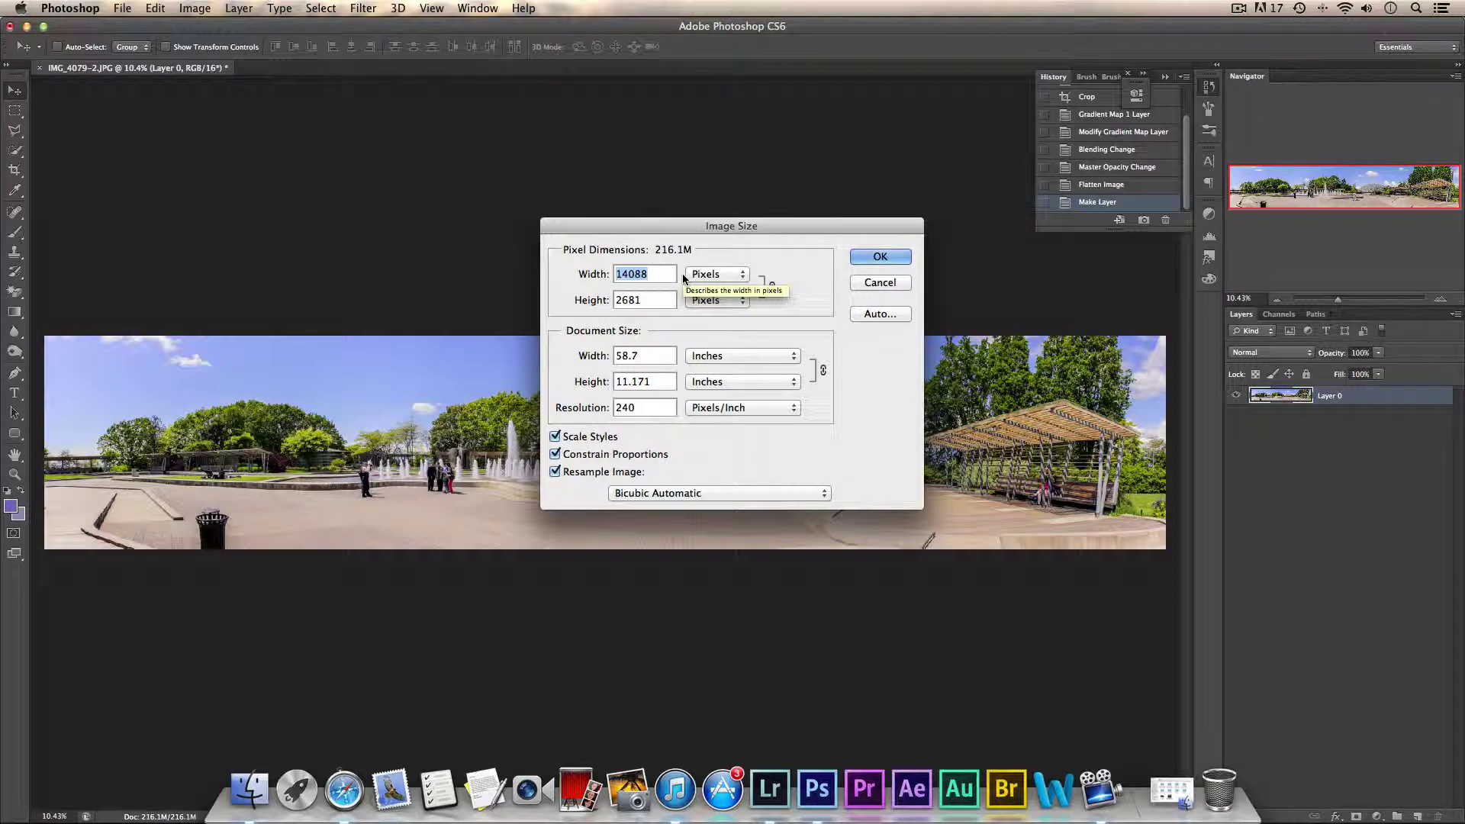
pyautogui.write('200')
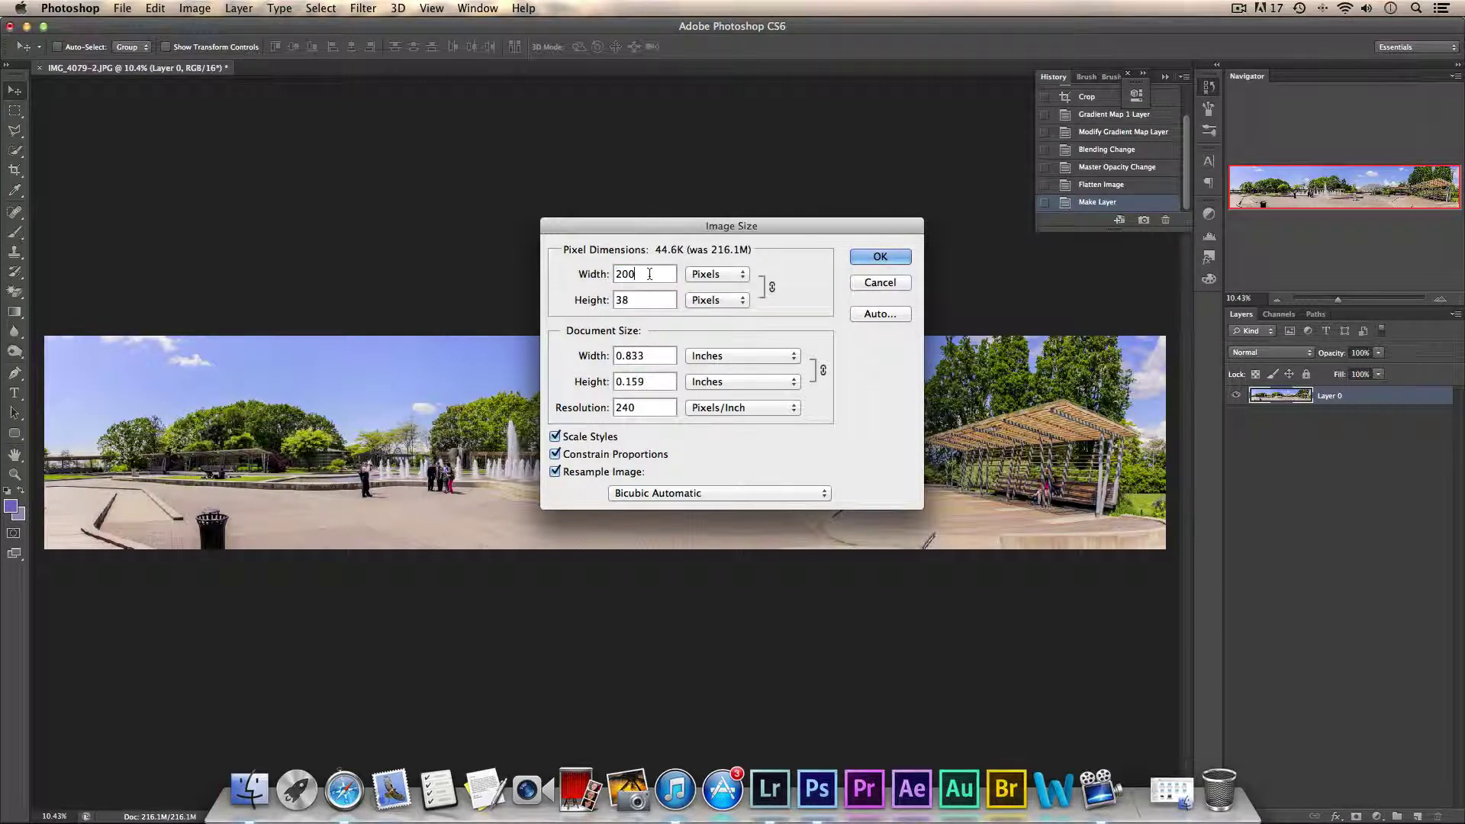
pyautogui.write('0')
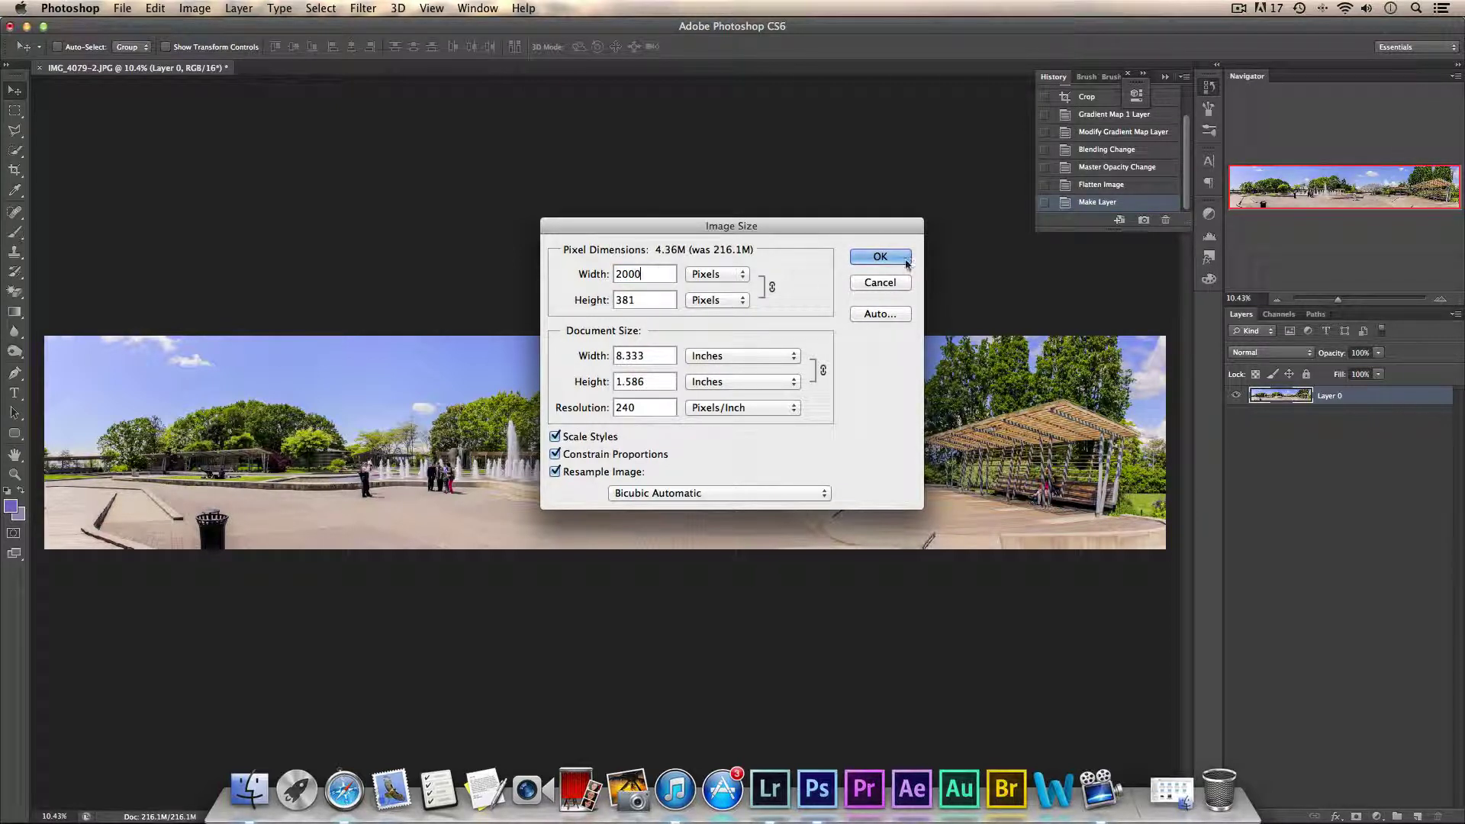
pyautogui.click(880, 257)
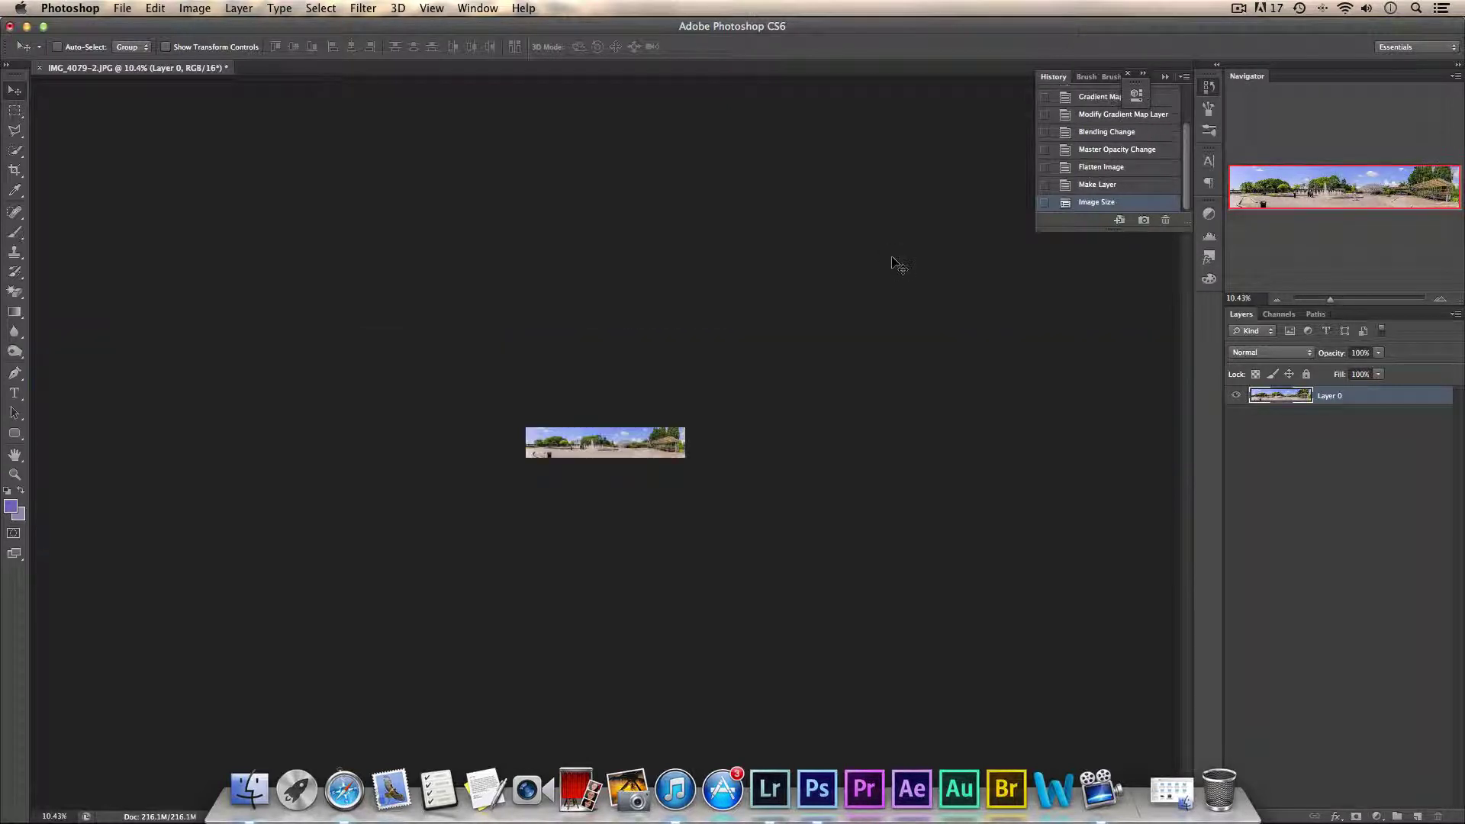
# Zoom in on the resized panorama, save it as IMG_4071-2-Edit.tif, and return to Lightroom
pyautogui.moveTo(1337, 300); pyautogui.dragTo(1356, 304)
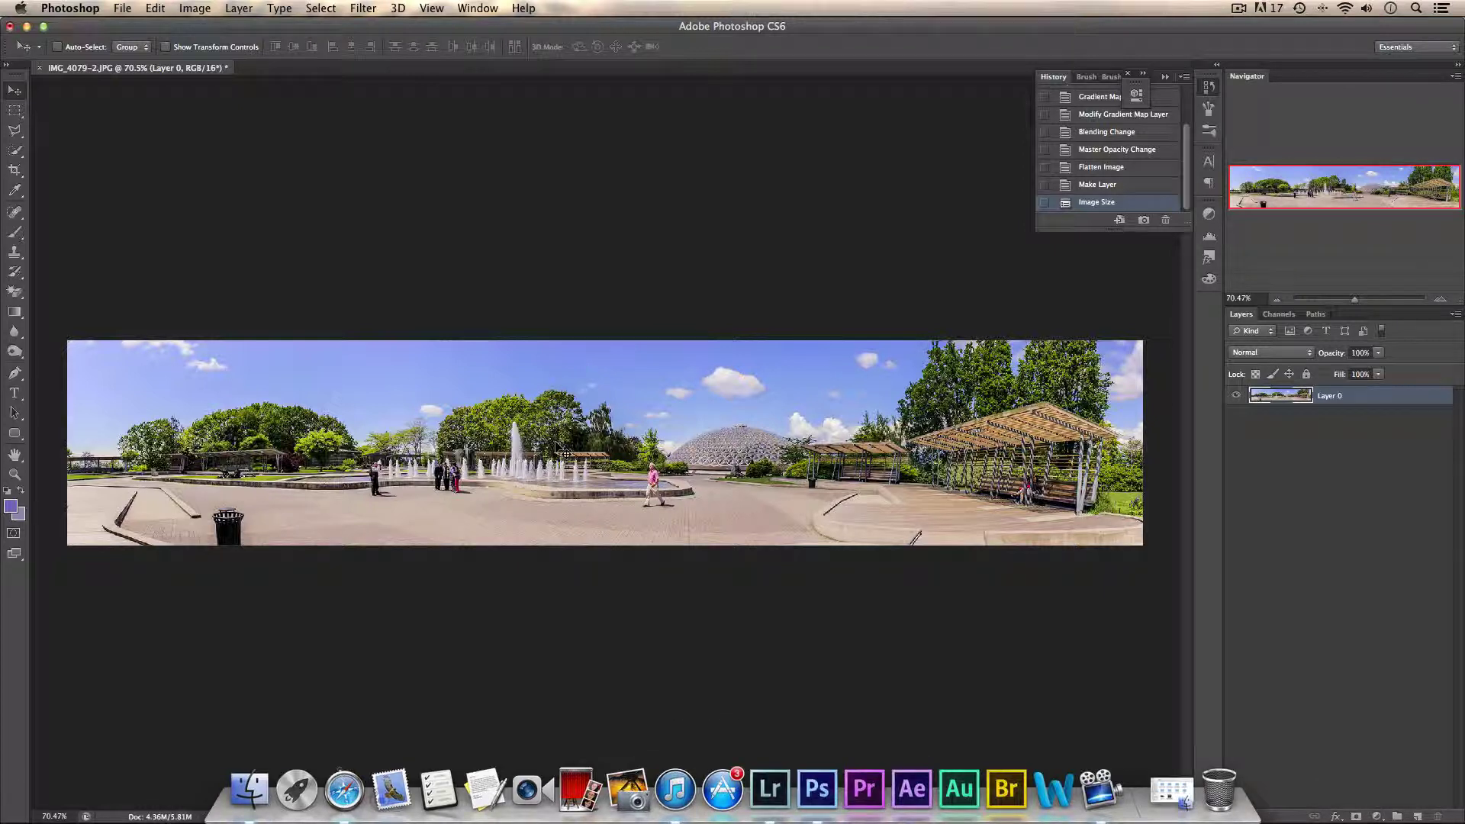
pyautogui.press('super+s')
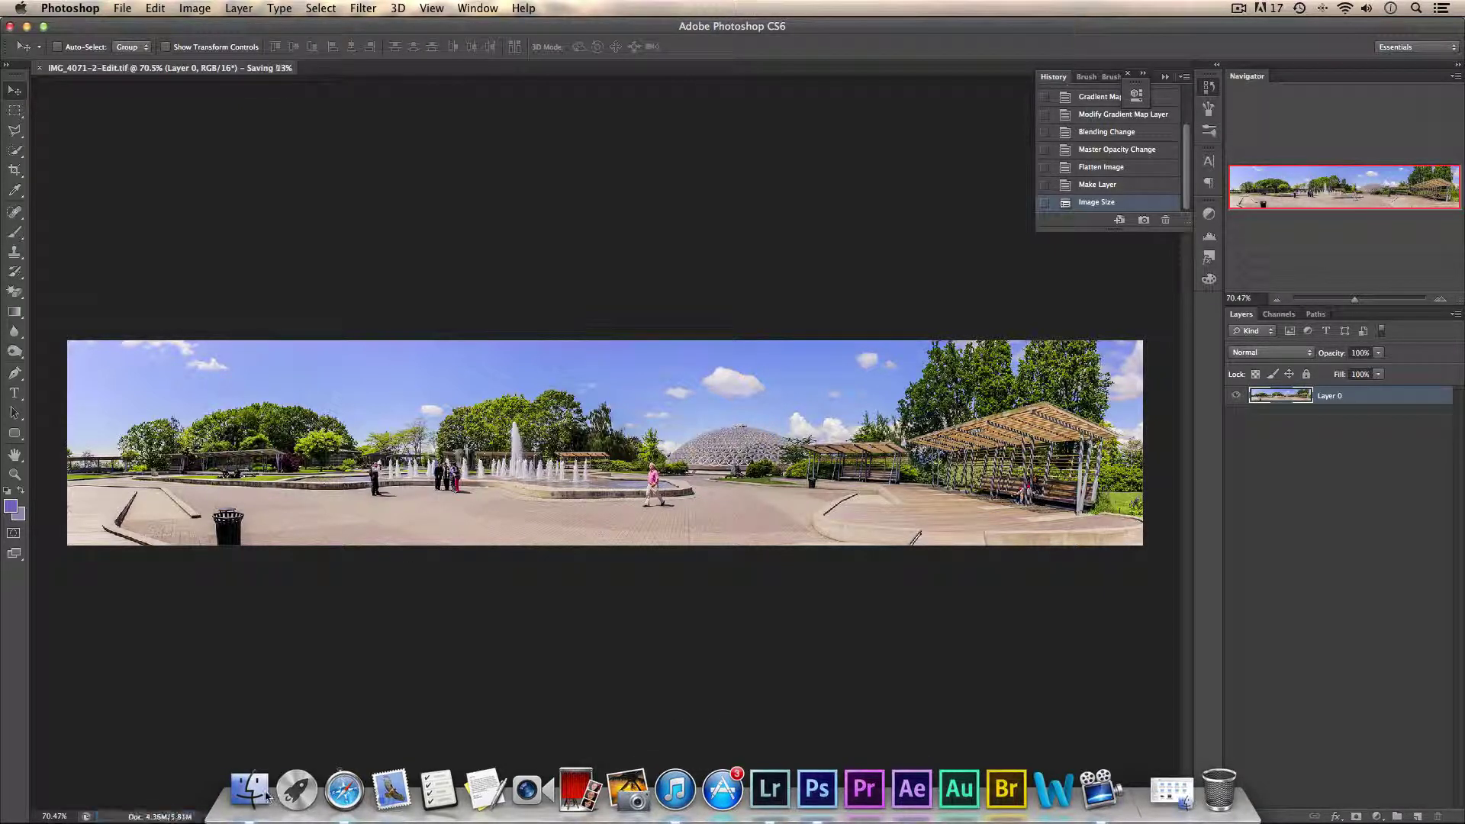
pyautogui.click(760, 780)
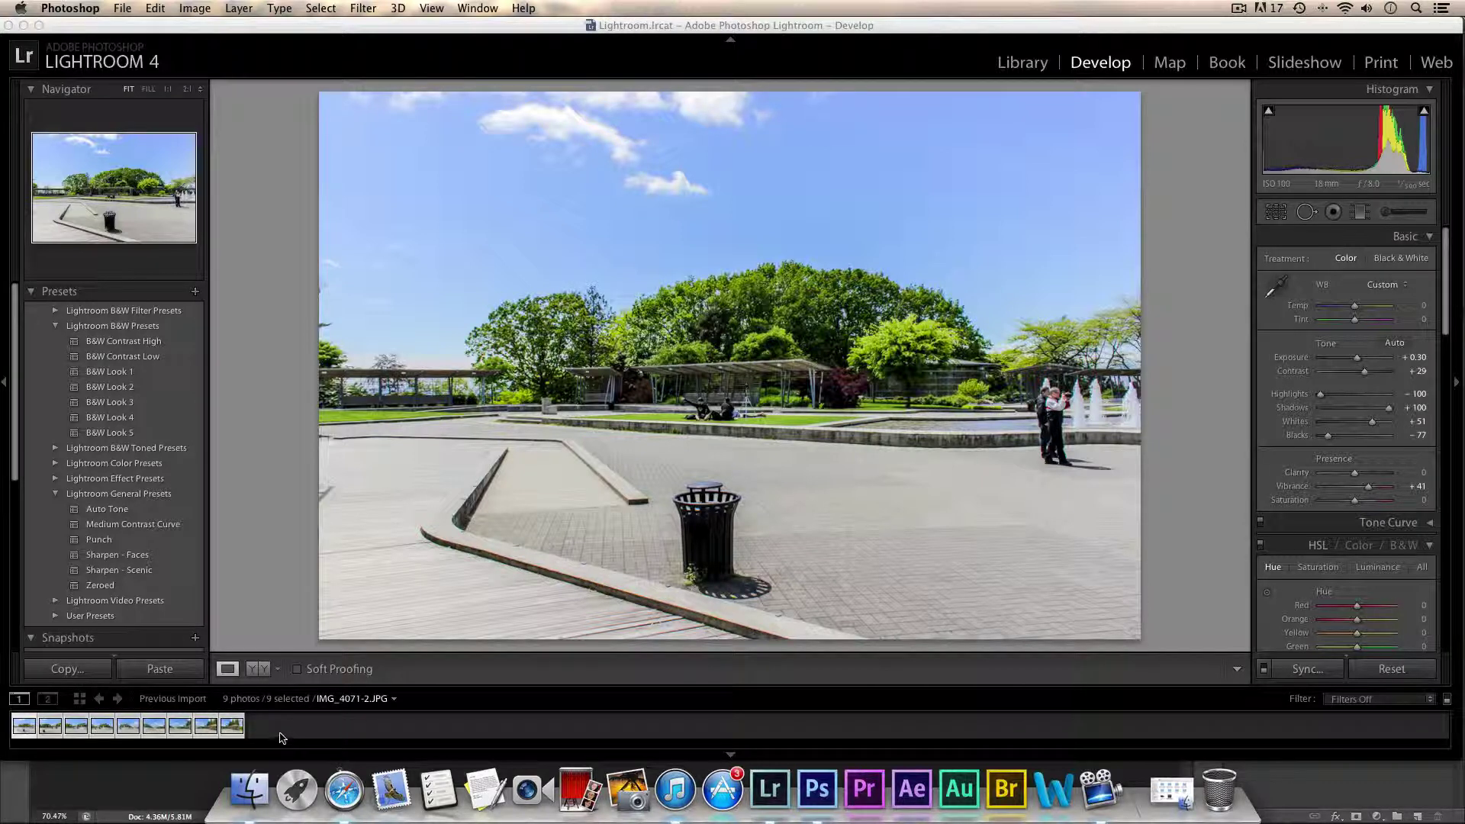
# Activate the Lightroom window to see the edited TIFF added to the filmstrip
pyautogui.click(257, 721)
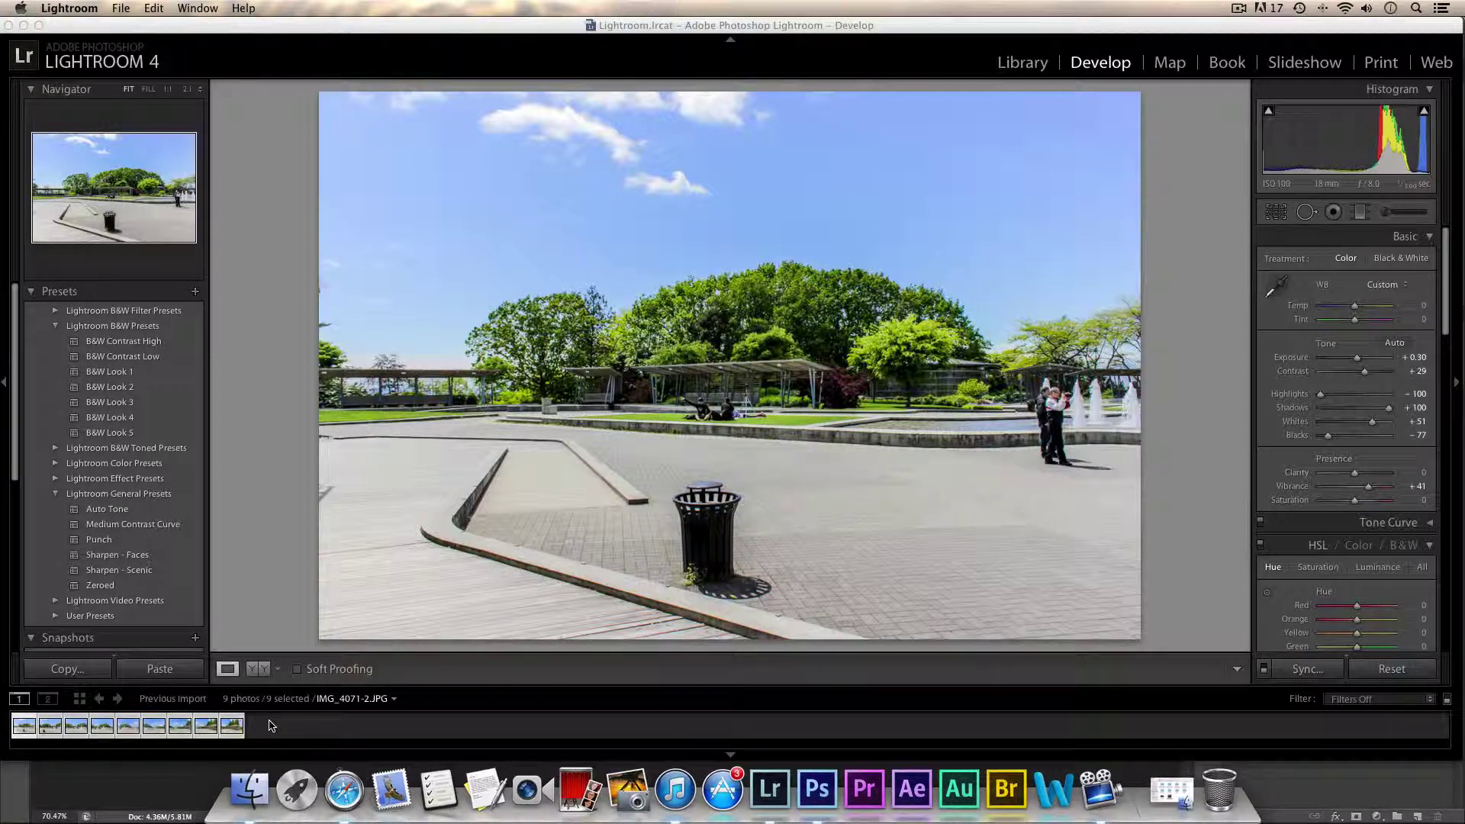